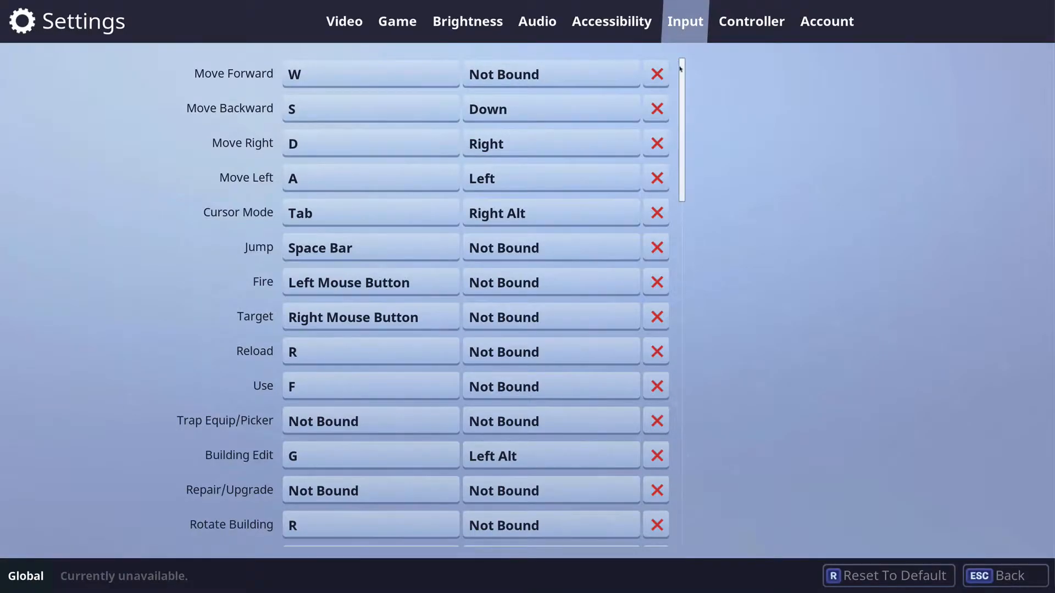
Bind the primary key of Move Forward to the left mouse button
drag(681, 76, 682, 52)
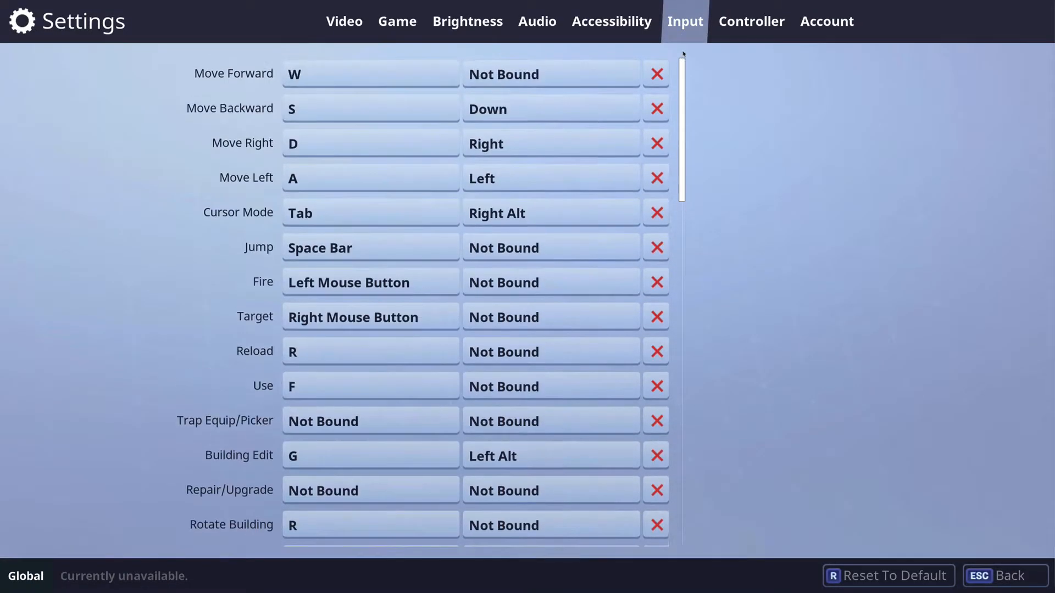
click(338, 77)
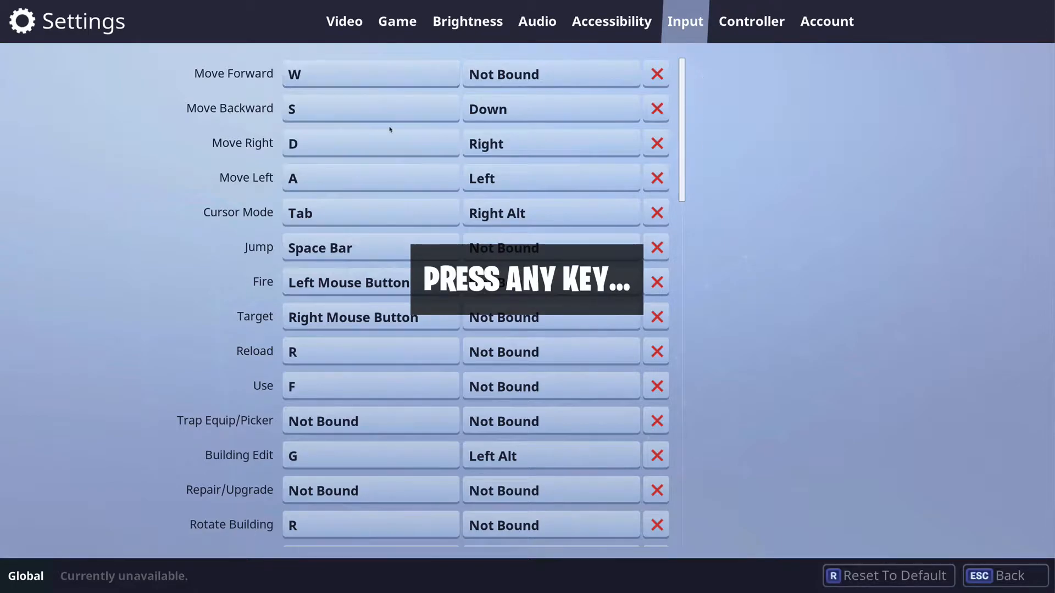
click(381, 81)
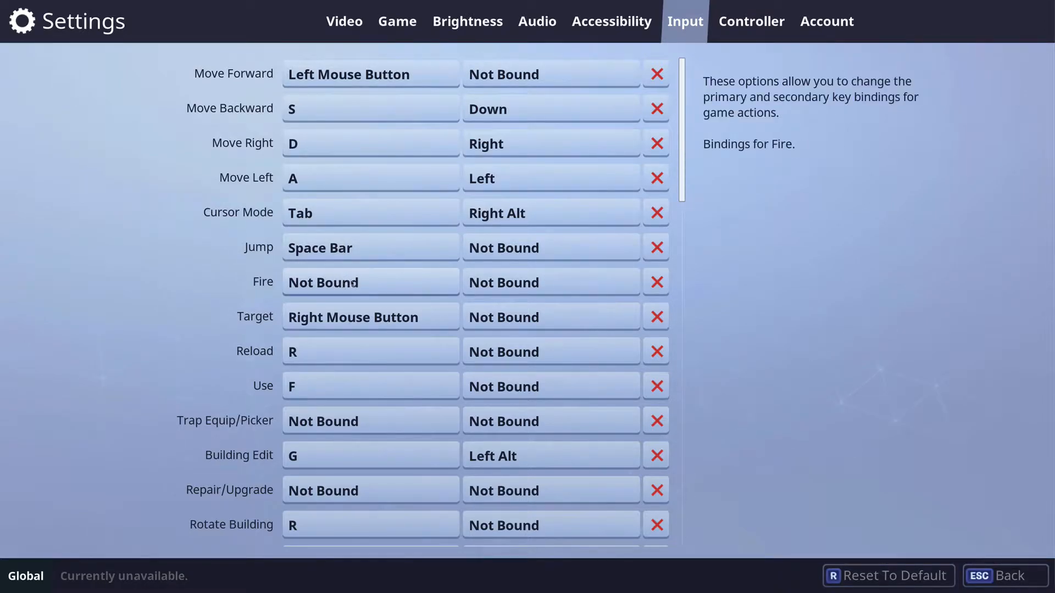
Rebind the primary key of Move Forward to W and that of Fire to the left mouse button
click(350, 78)
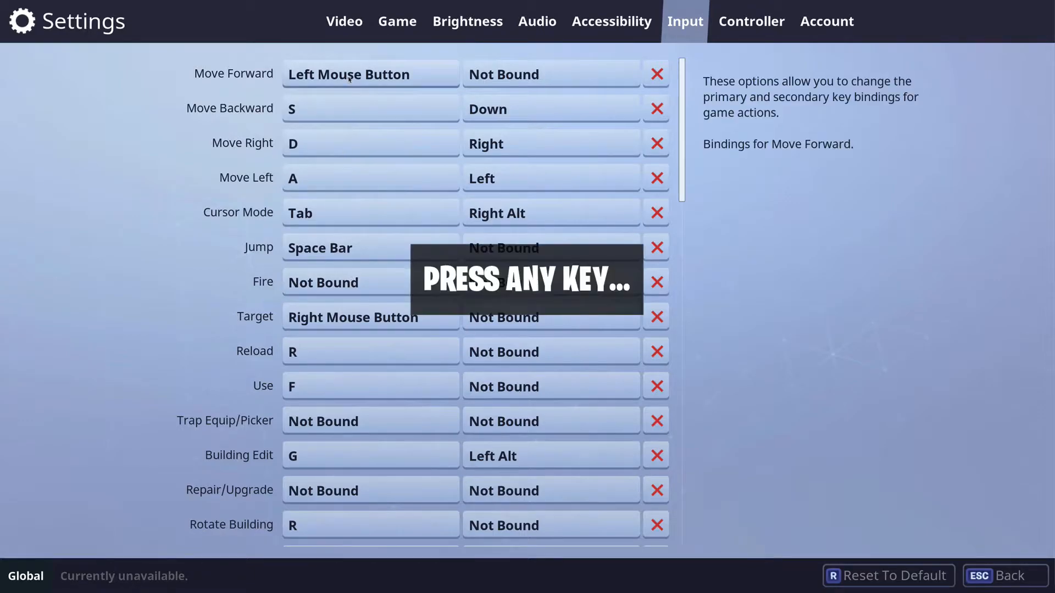
key(w)
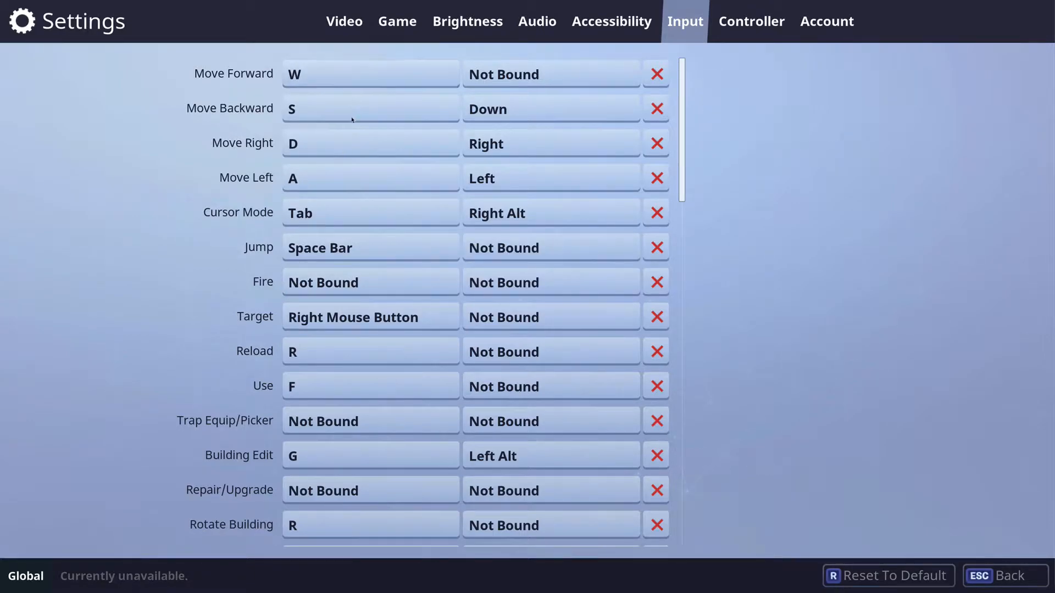
click(358, 283)
click(386, 281)
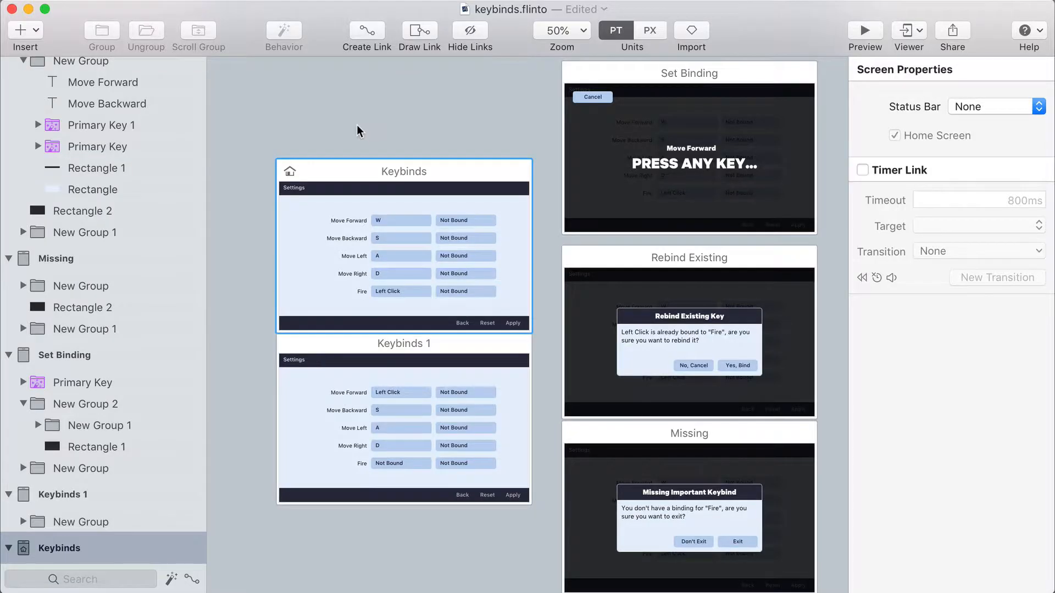
click(367, 131)
click(371, 152)
click(375, 111)
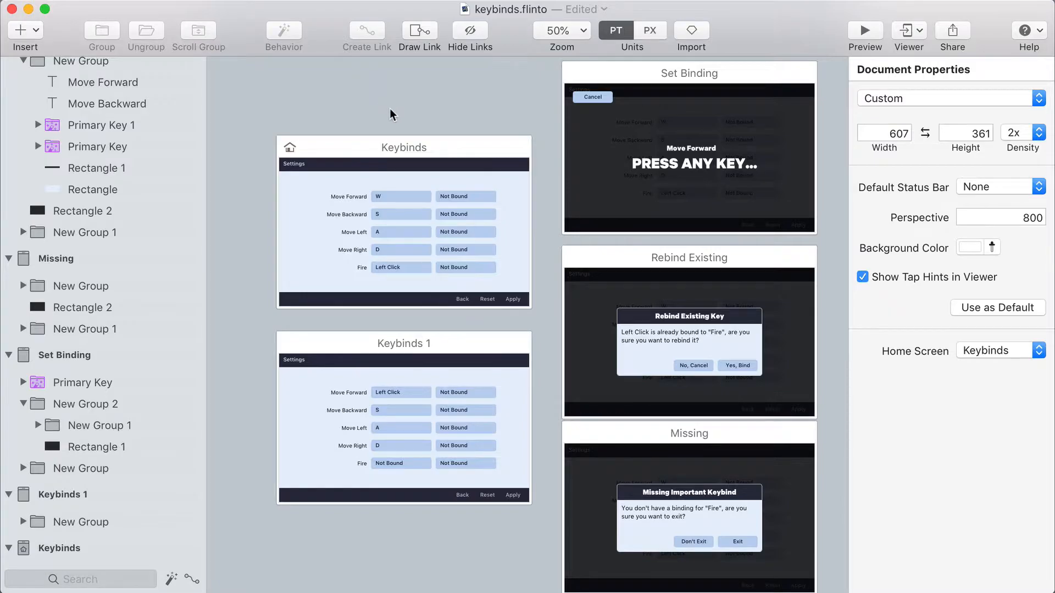
Select the Move Forward row's Primary Key group, showing W, on the Keybinds screen to inspect its behavior
scroll(396, 164, up, 1)
click(399, 179)
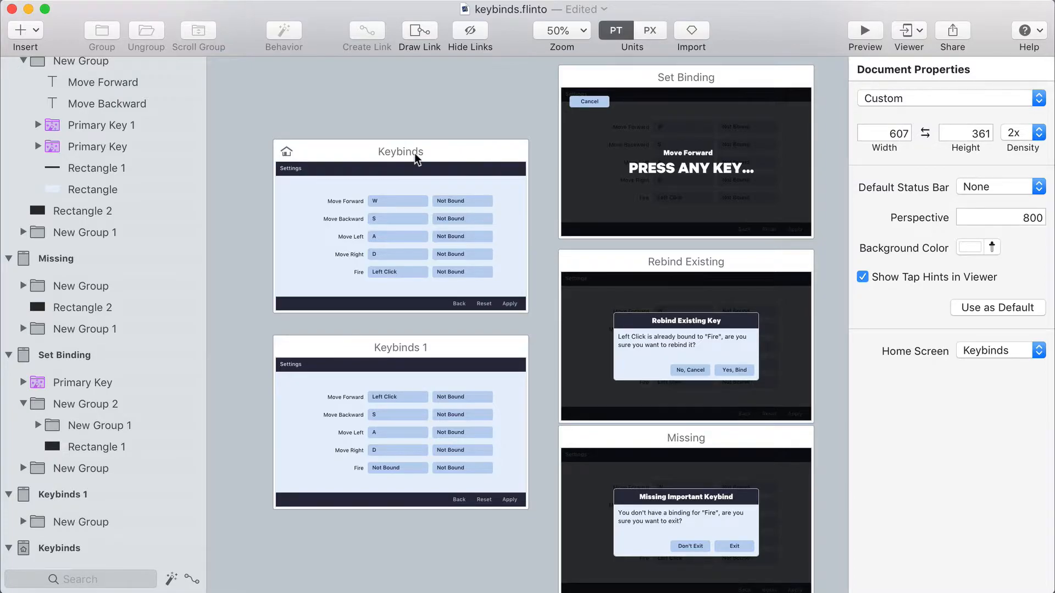
key(z)
click(387, 203)
key(space)
drag(387, 209, 463, 226)
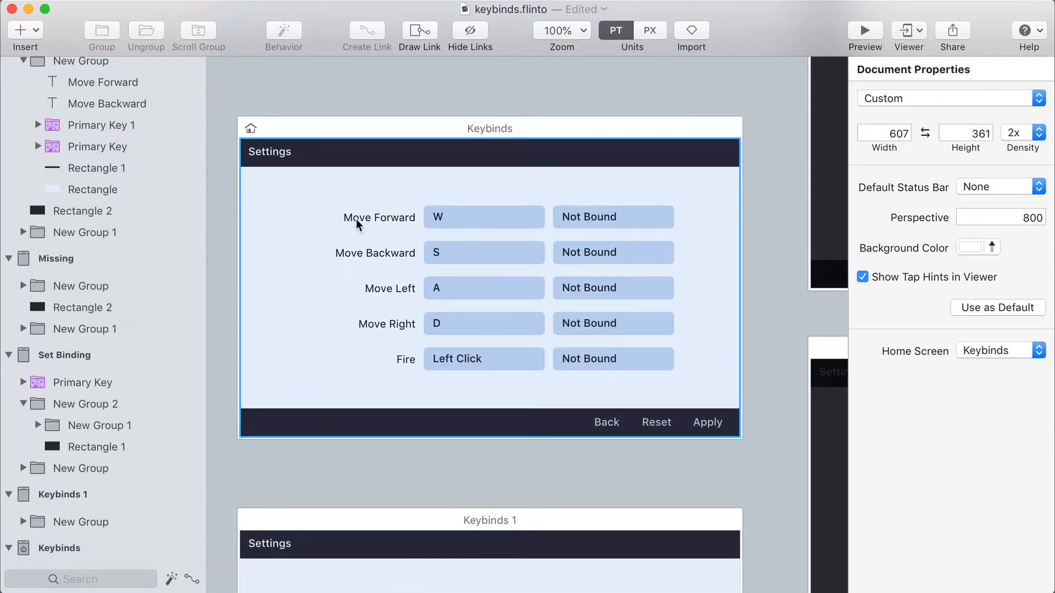
click(445, 219)
click(446, 218)
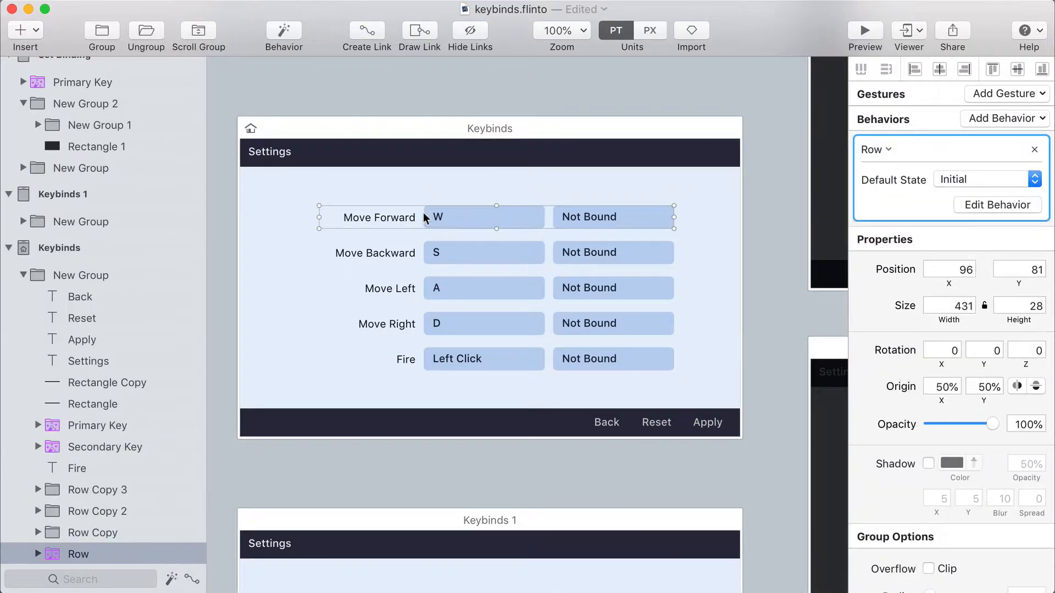
click(451, 219)
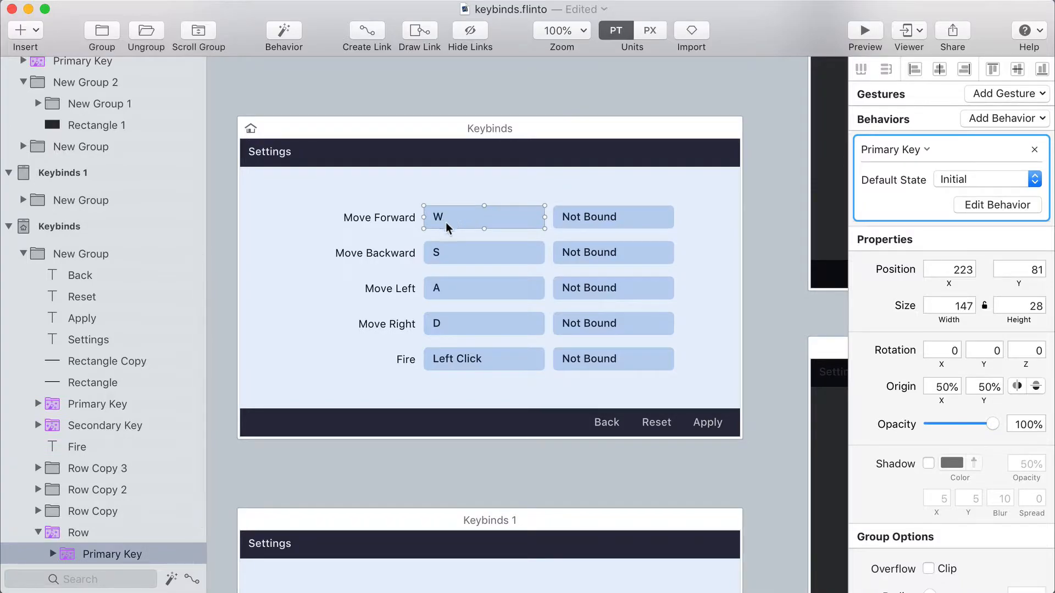
scroll(446, 214, down, 1)
drag(445, 209, 444, 206)
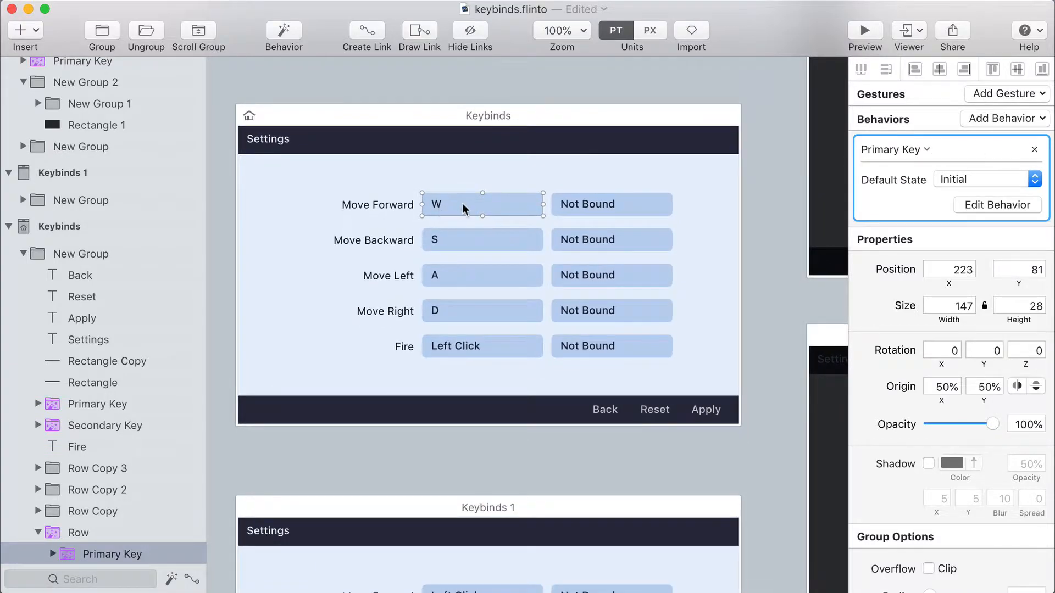
Preview the Keybinds screen to check its key fields, close the preview and deselect everything
click(864, 33)
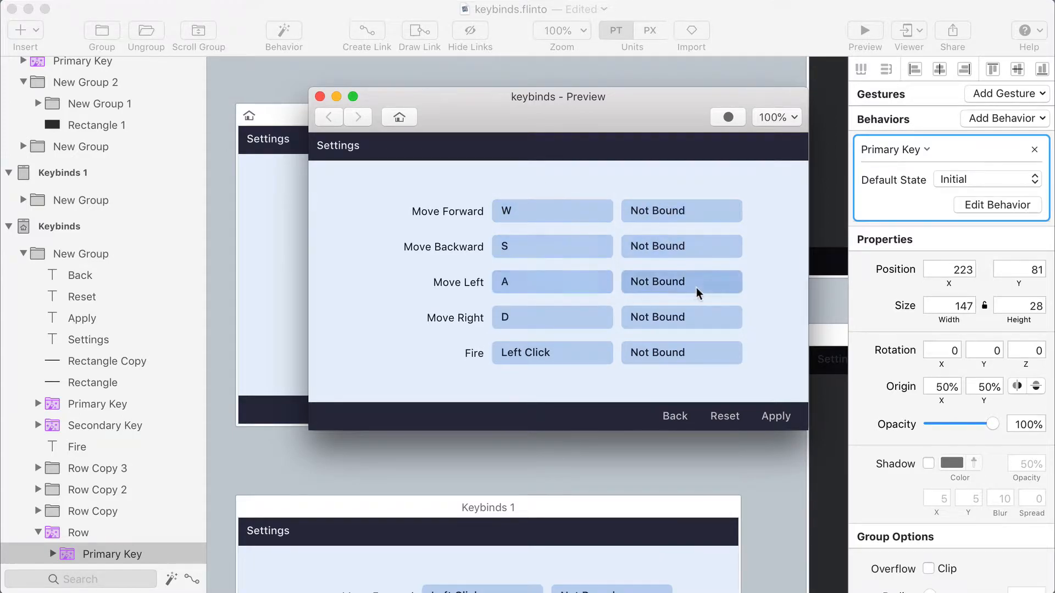
click(319, 96)
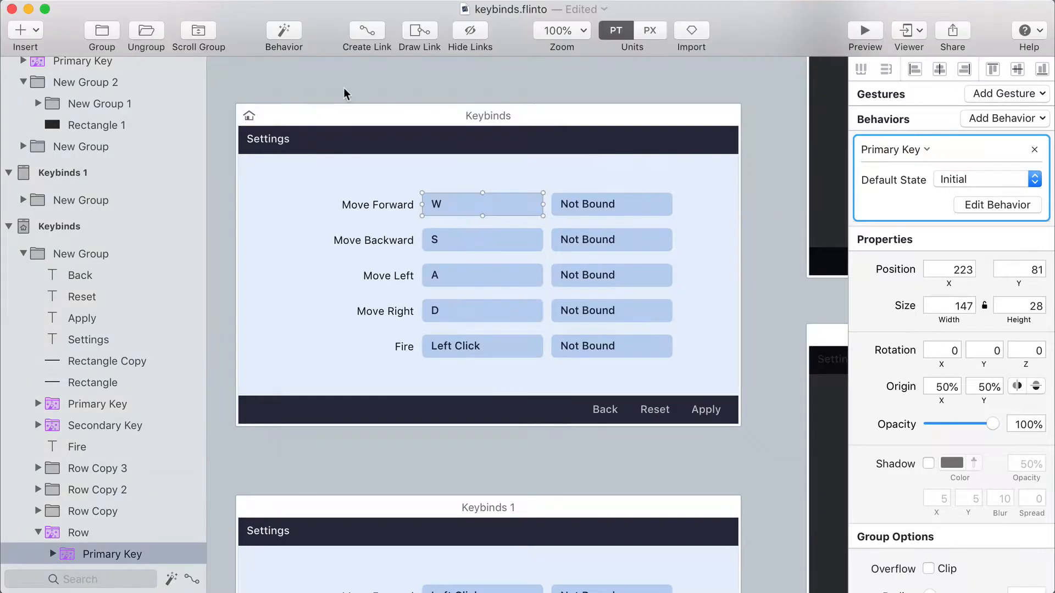
click(345, 93)
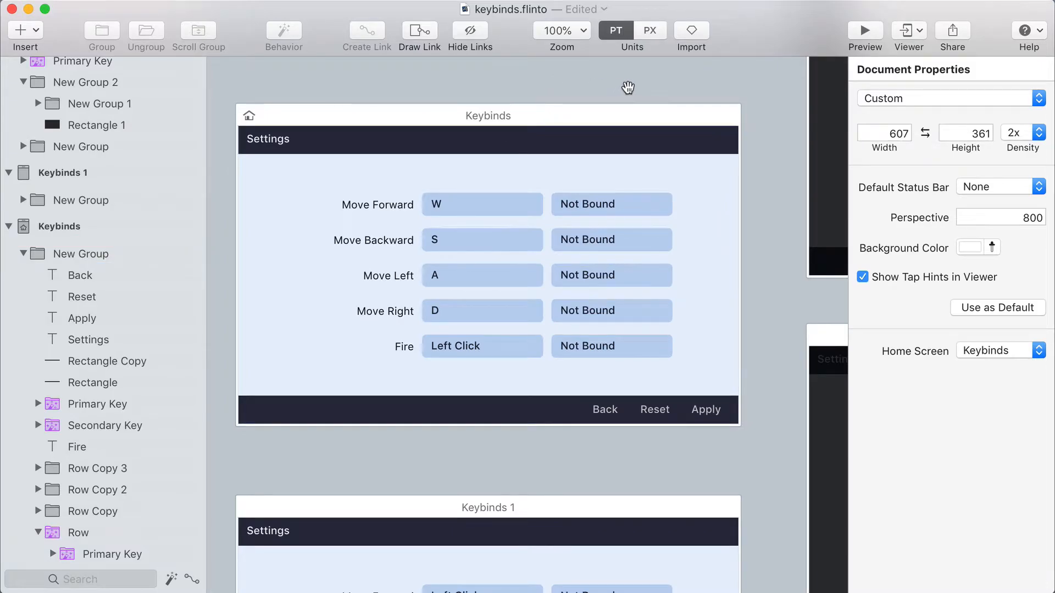
Examine the Move Forward row on the Keybinds screen and the Cancel button and key prompt on the Set Binding screen
scroll(725, 101, up, 2)
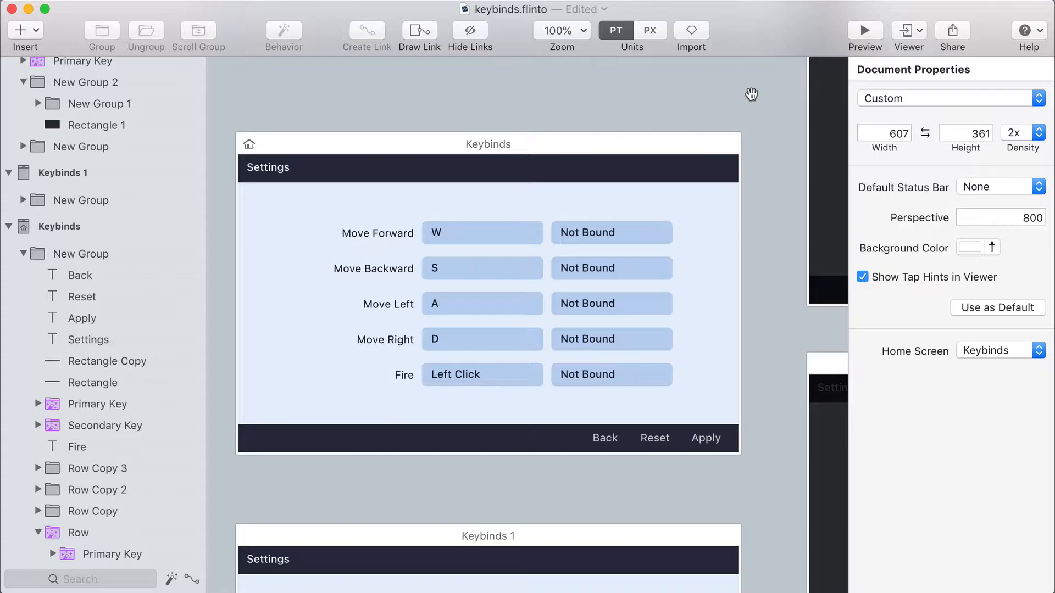
click(461, 236)
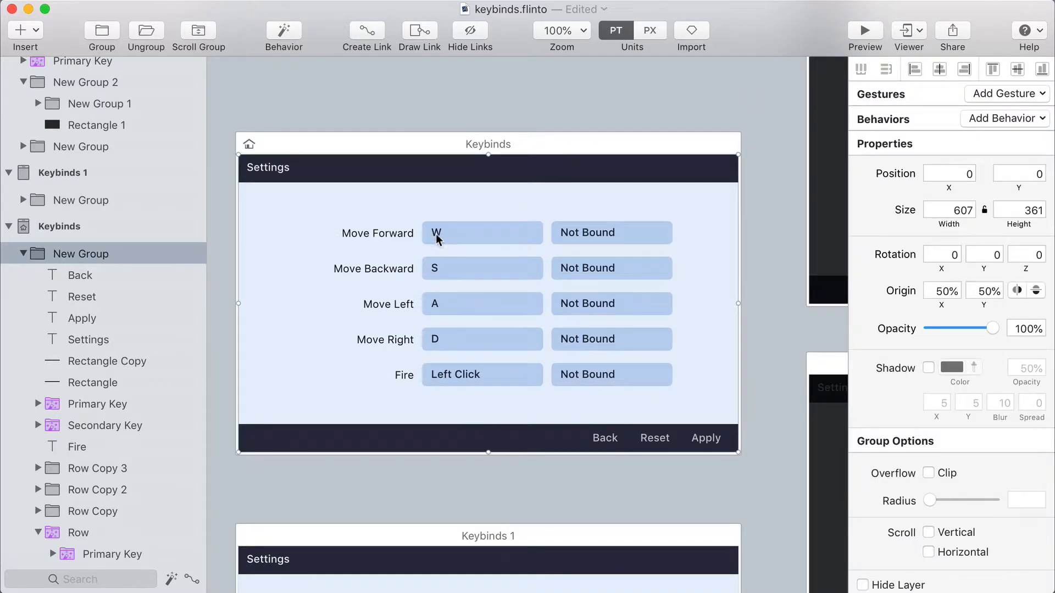
drag(767, 104, 292, 223)
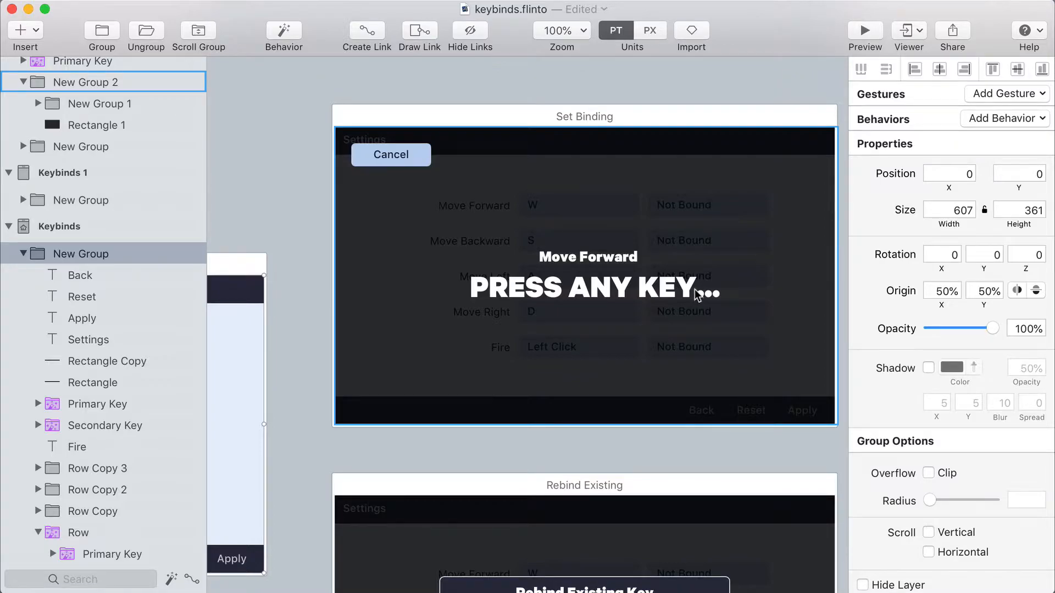
click(388, 155)
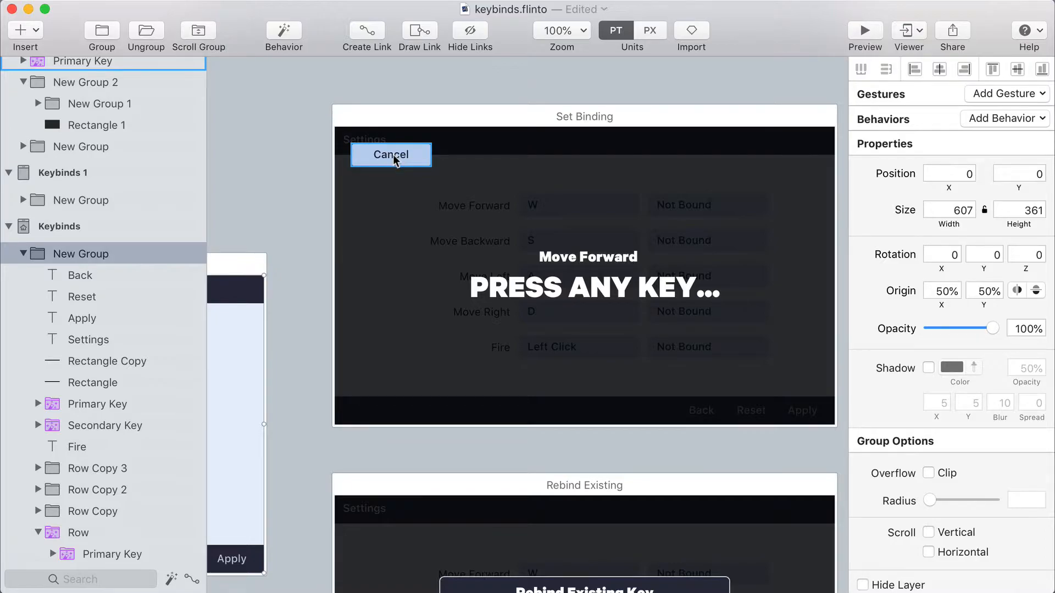
click(452, 212)
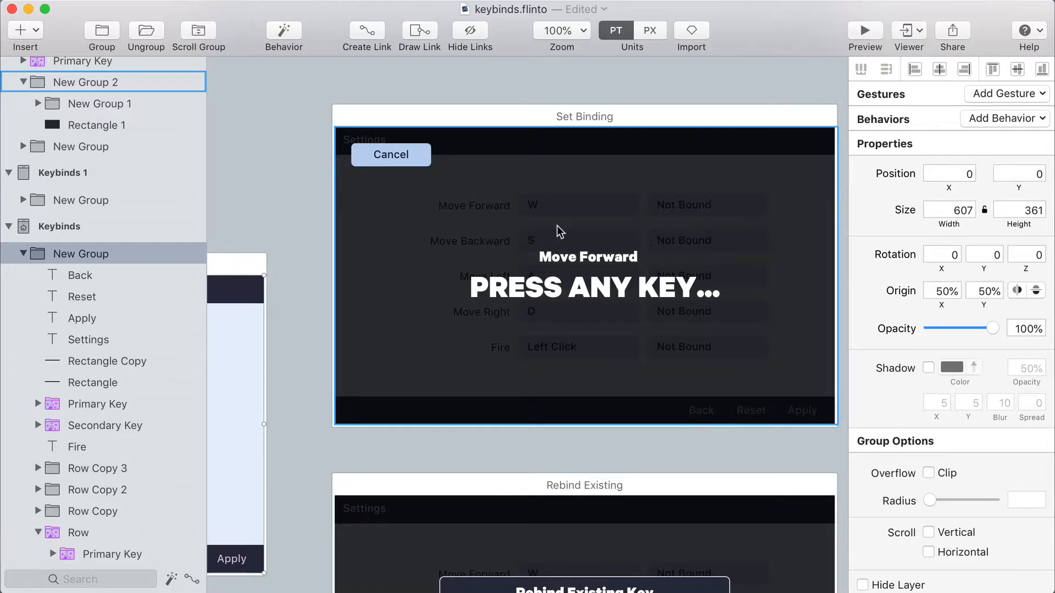
click(319, 212)
drag(300, 217, 276, 193)
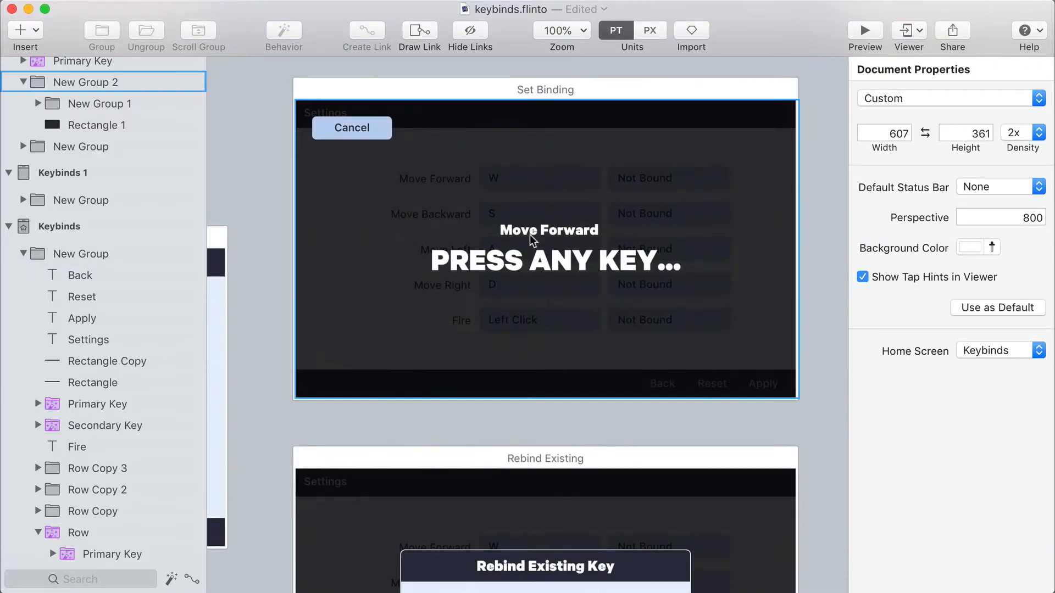
drag(417, 229, 833, 185)
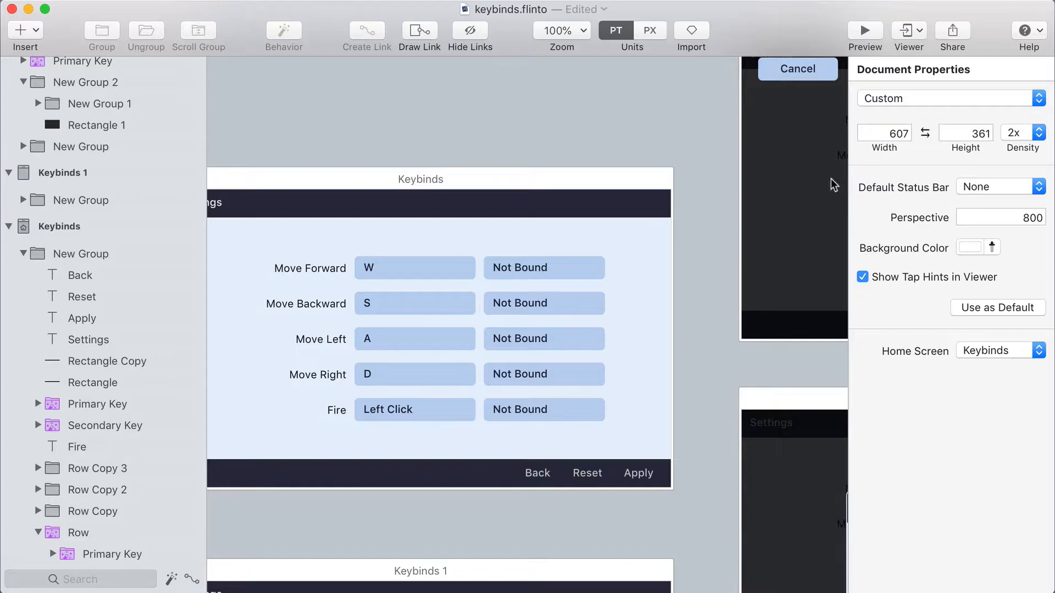
Draw a Tap link over the Move Forward row on the Keybinds screen to the Set Binding screen, using the Fade In transition
click(345, 255)
drag(323, 201, 407, 162)
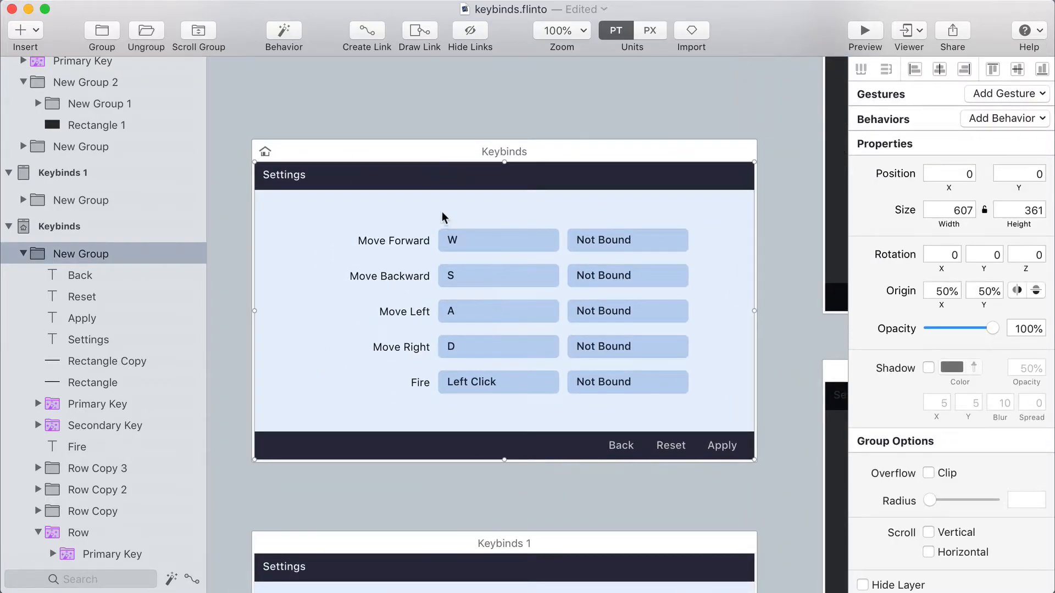
click(418, 33)
mouse_move(351, 225)
mouse_down()
mouse_move(628, 266)
mouse_move(700, 259)
mouse_up()
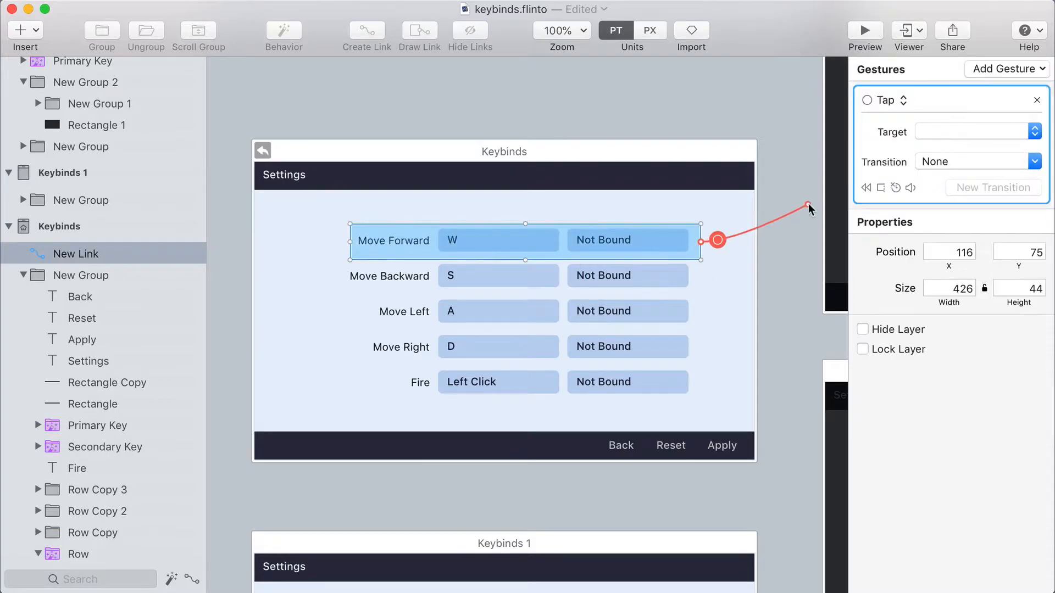
drag(808, 195, 517, 250)
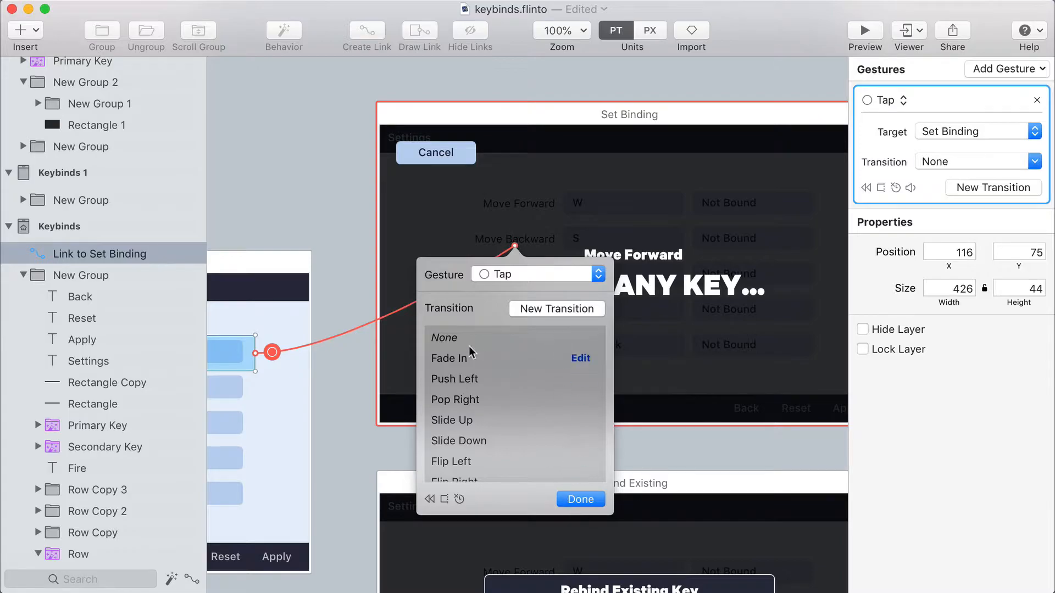
click(467, 360)
click(569, 500)
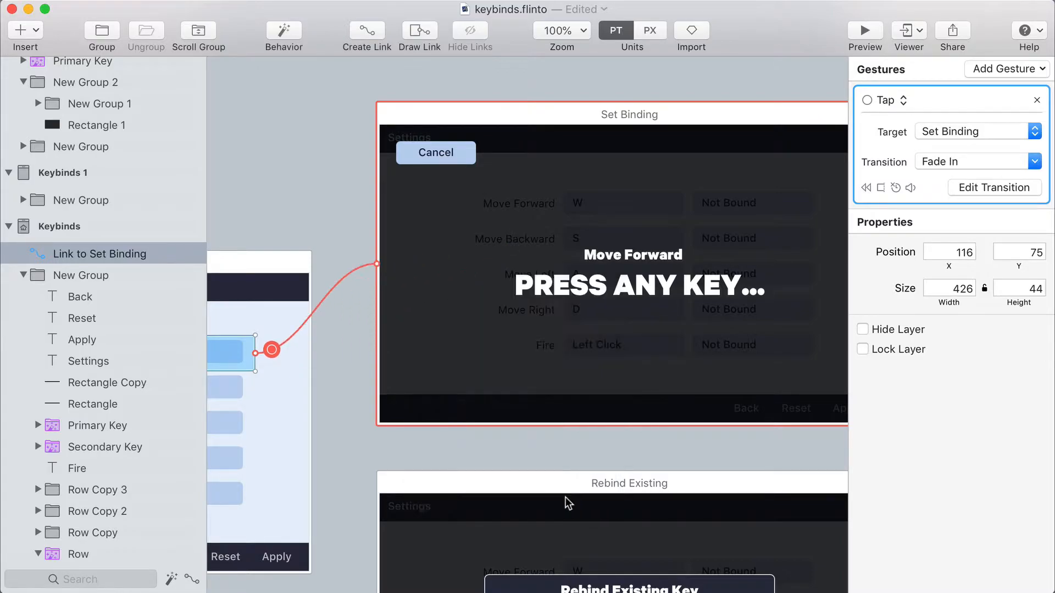
Add a Tap back link to the Cancel button on the Set Binding screen
click(446, 161)
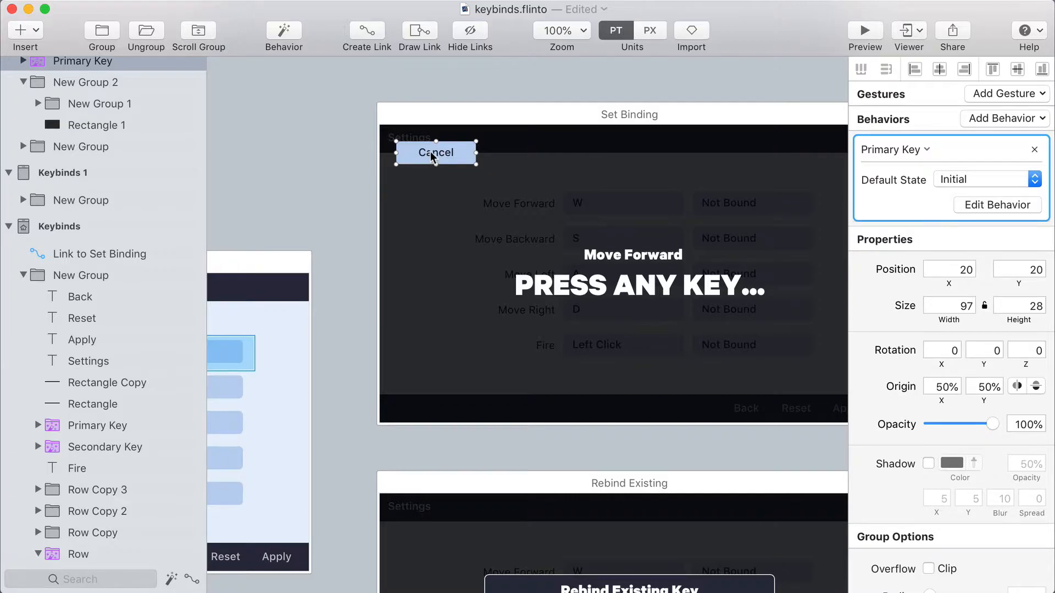
key(b)
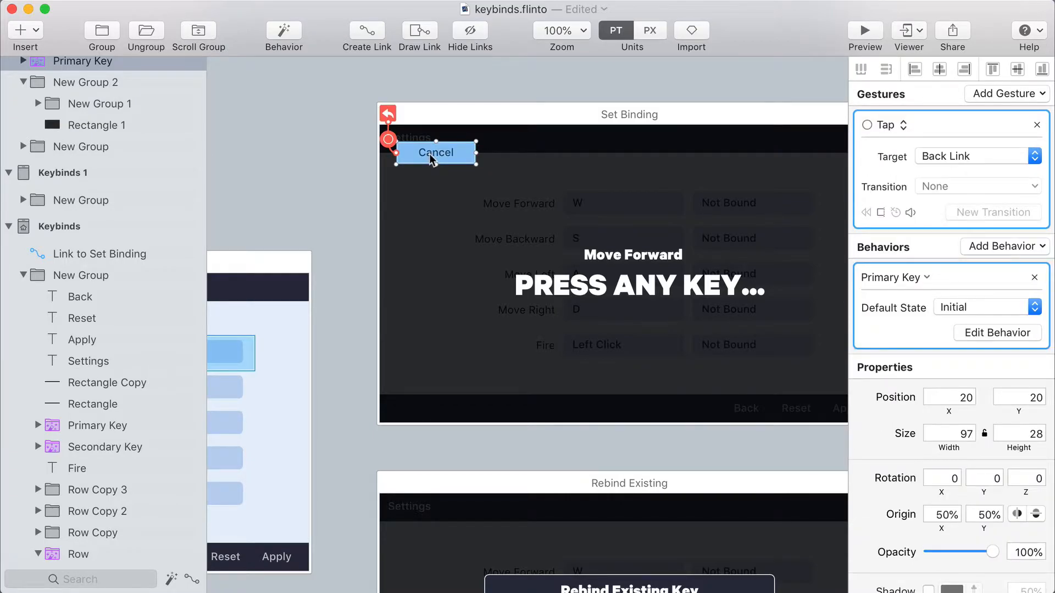
Link the full-screen key prompt group on Set Binding to the Rebind Existing screen with a Tap gesture and Fade In transition
click(551, 315)
drag(551, 315, 479, 286)
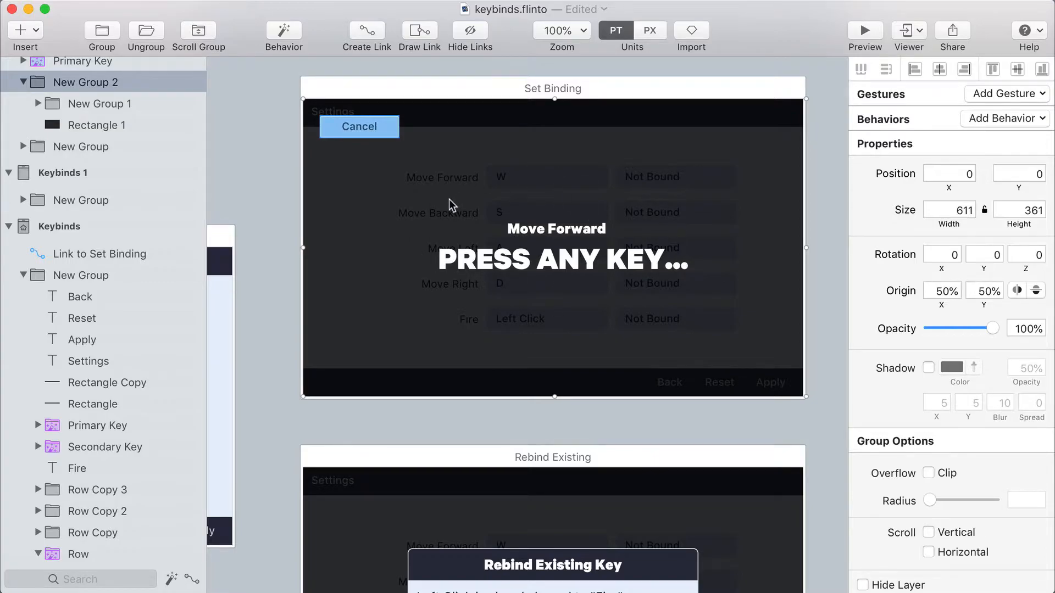
drag(481, 262, 480, 127)
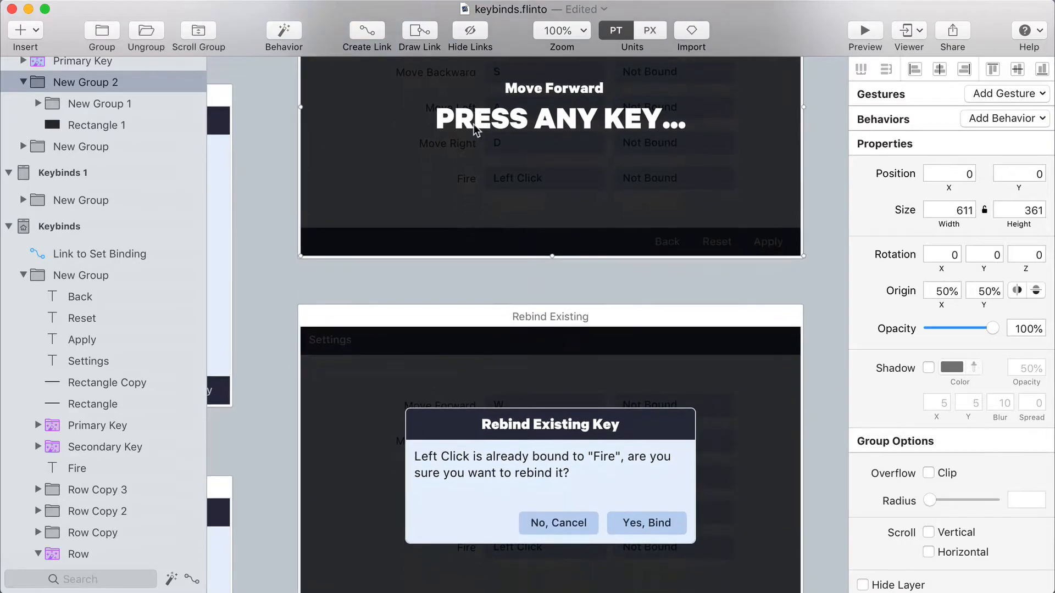
click(366, 34)
drag(471, 201, 552, 409)
click(485, 522)
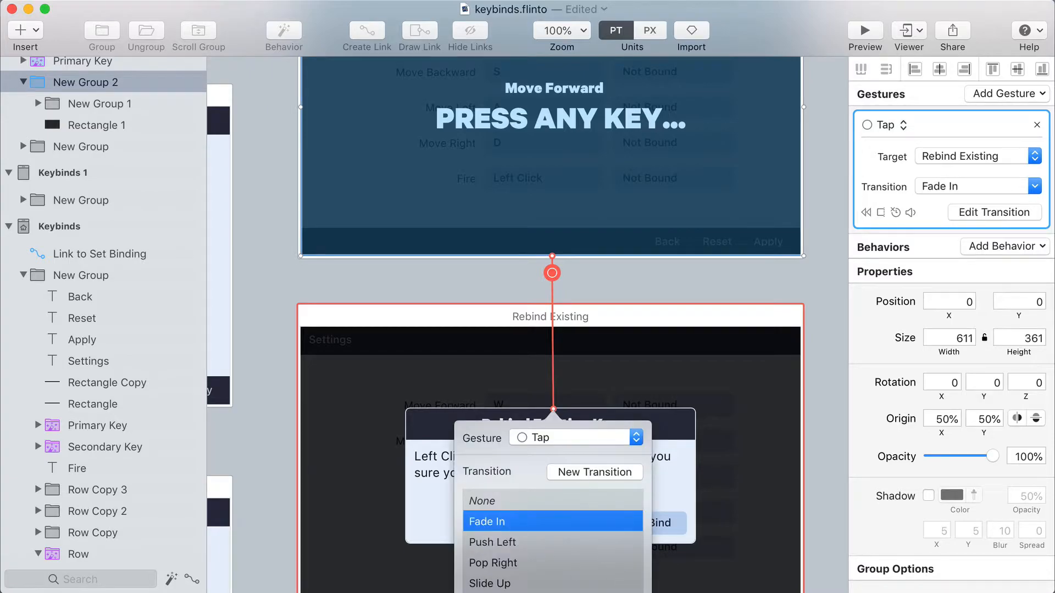
Draw a Tap link area over the "No, Cancel" button on the Rebind Existing screen and make it a back link
scroll(624, 414, down, 5)
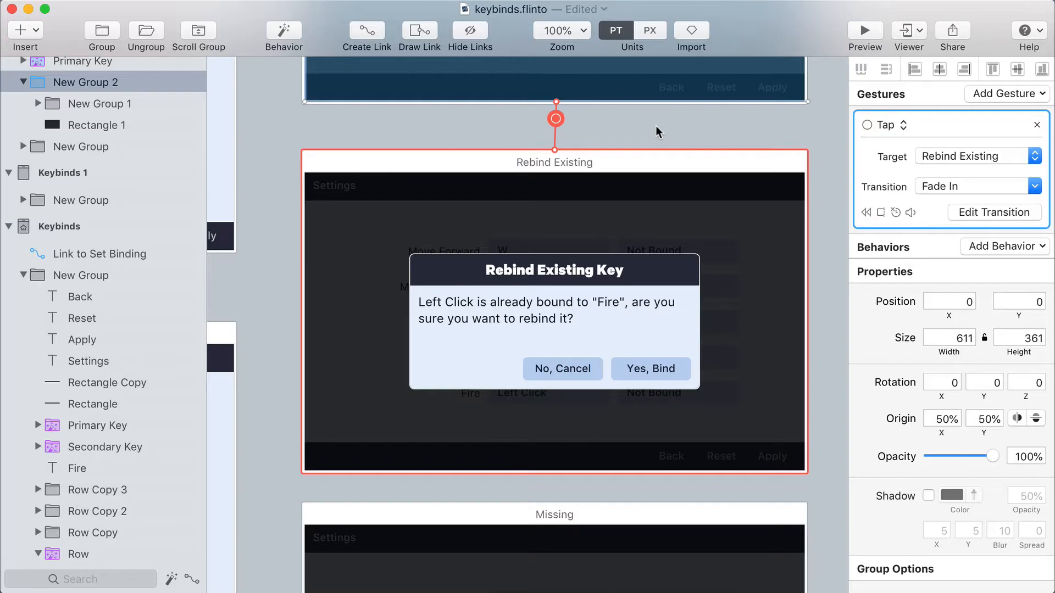
click(657, 131)
click(529, 365)
key(d)
mouse_move(519, 351)
mouse_down()
mouse_move(608, 389)
mouse_move(546, 142)
mouse_move(501, 88)
mouse_move(315, 164)
mouse_up()
click(376, 225)
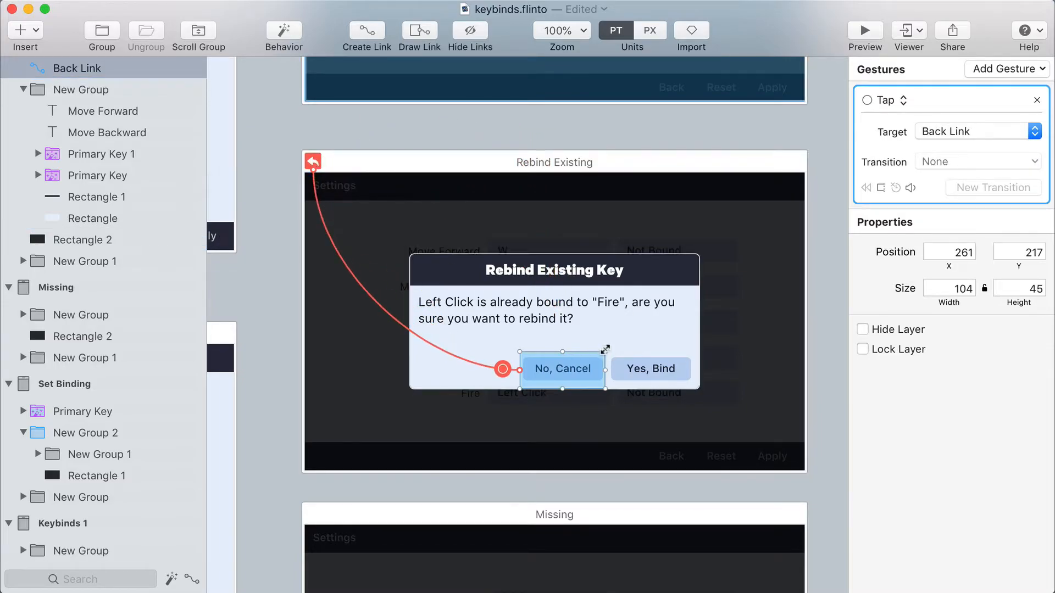
Draw a Tap link area over the "Yes, Bind" button on the Rebind Existing screen and target it to Keybinds 1
key(d)
drag(606, 351, 699, 389)
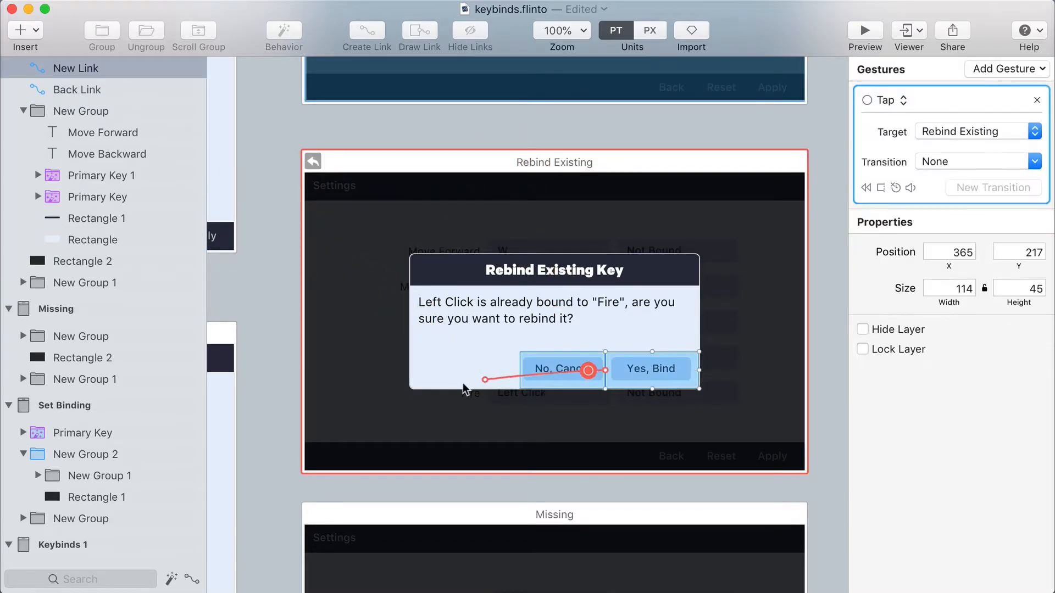
drag(233, 402, 807, 240)
drag(533, 263, 453, 259)
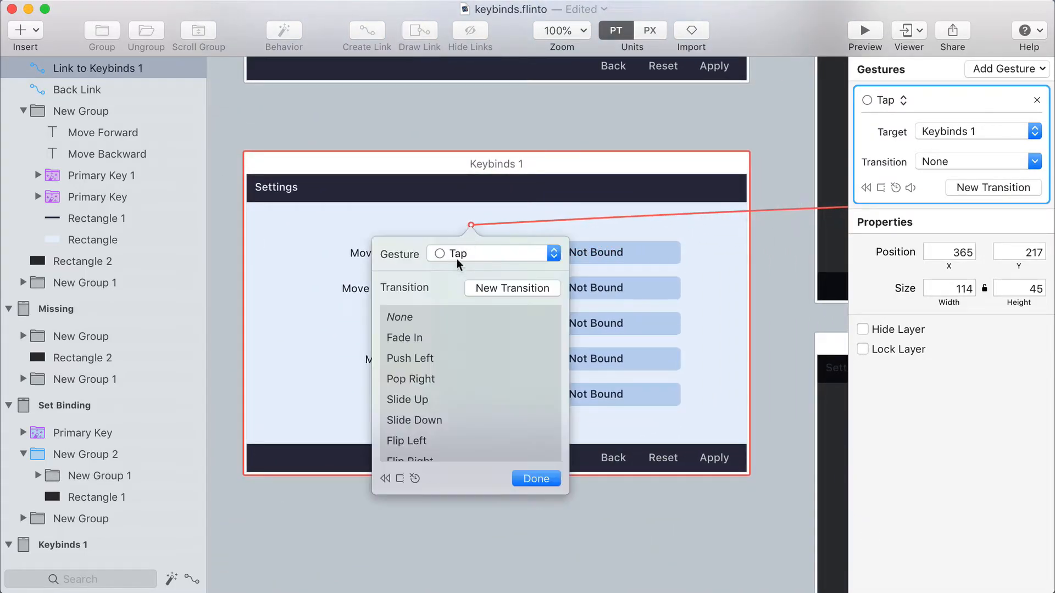
click(536, 481)
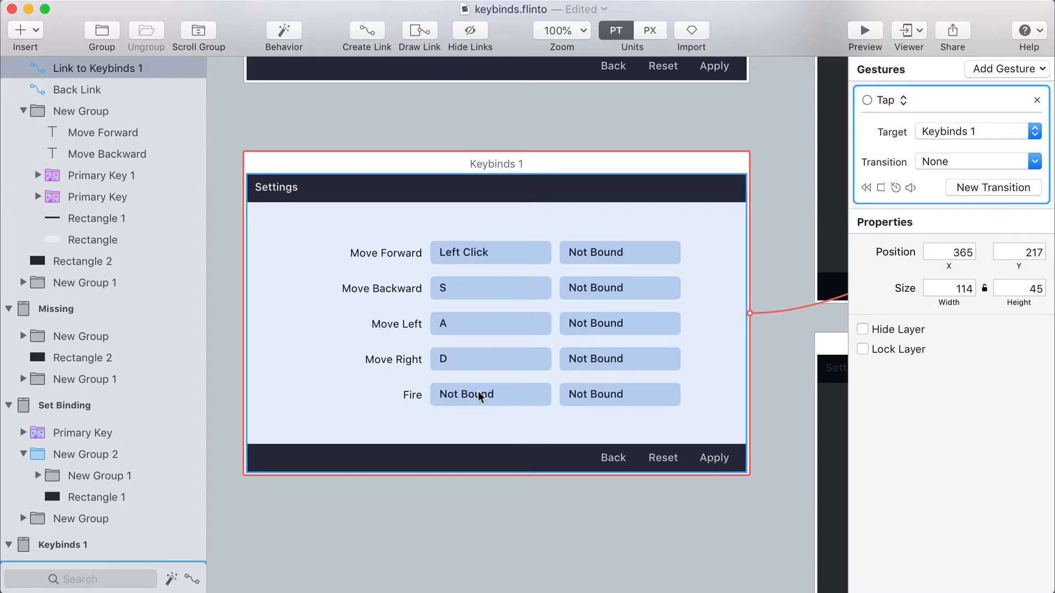
Set the transition of the "Yes, Bind" link to Fade In
drag(648, 295, 276, 328)
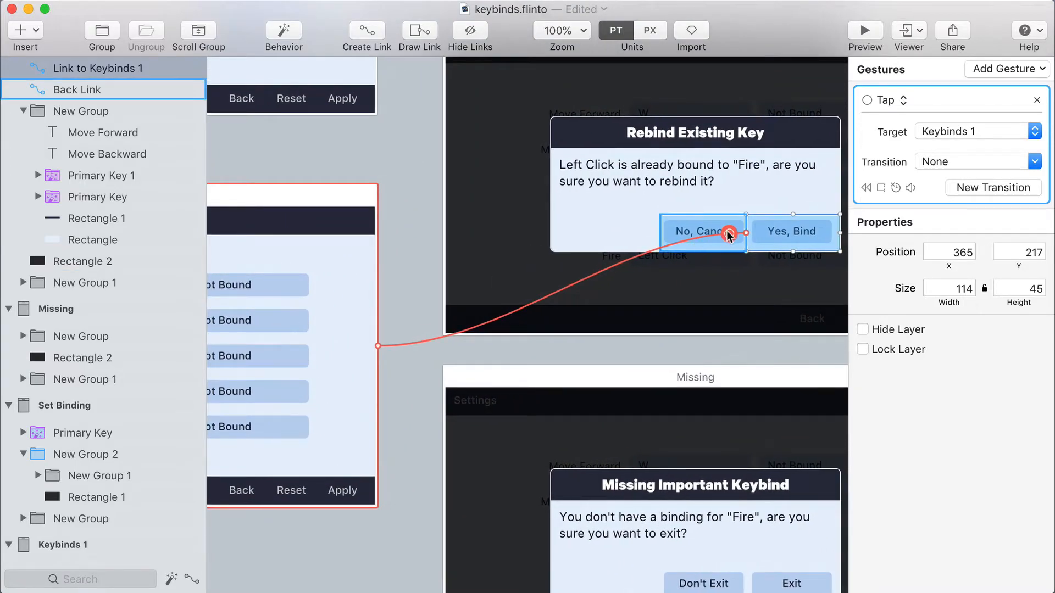
click(728, 234)
click(681, 356)
click(791, 496)
click(400, 313)
Draw a Tap link area about 72 by 43 over Apply on Keybinds 1, leading to the Missing screen with Fade In
drag(400, 313, 774, 271)
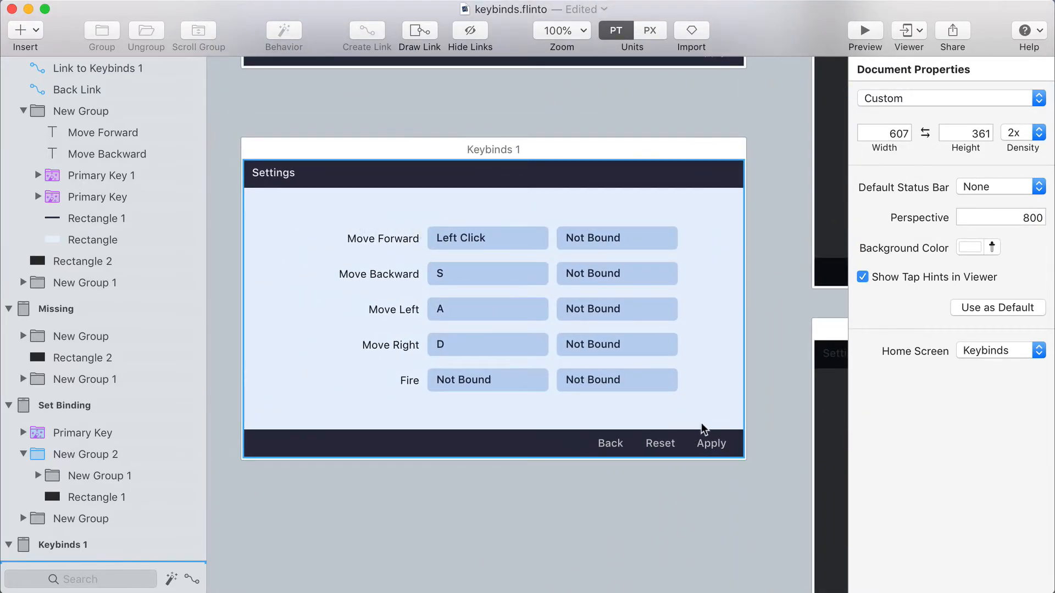
drag(679, 424, 513, 229)
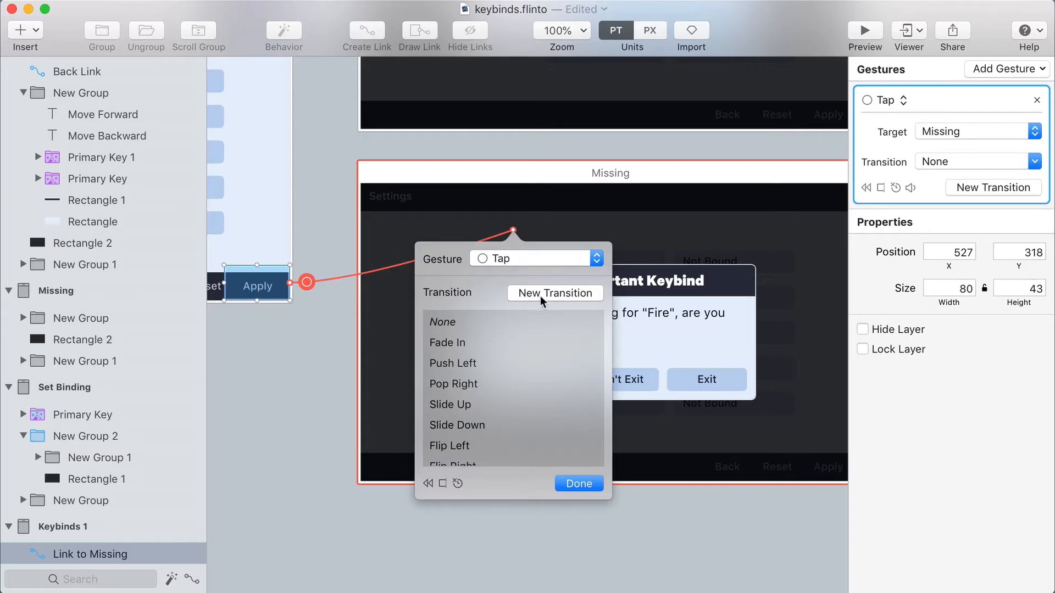
click(499, 343)
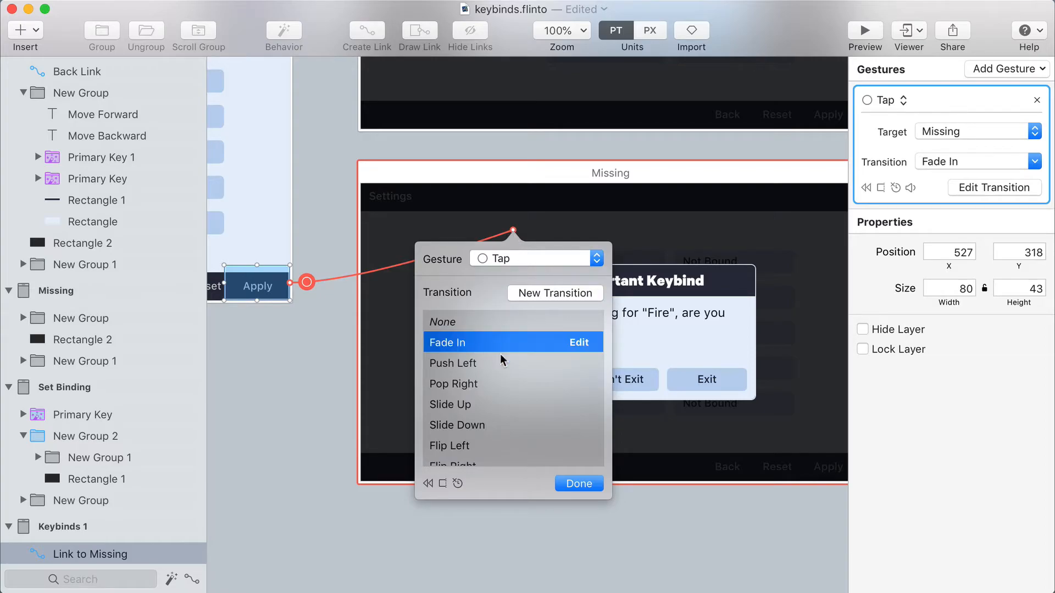
click(578, 483)
scroll(483, 300, left, 5)
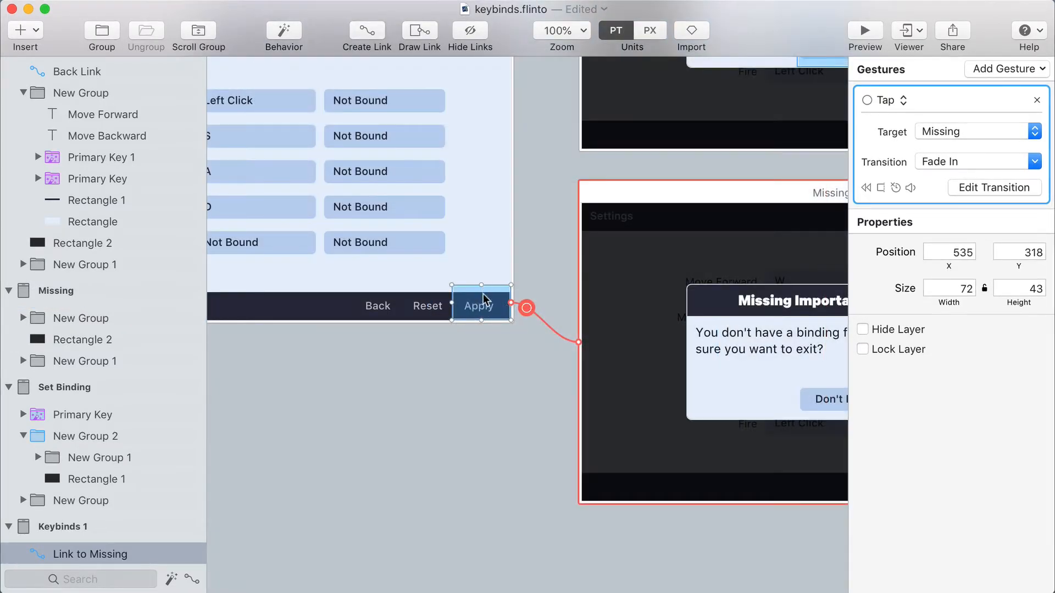
scroll(484, 299, right, 8)
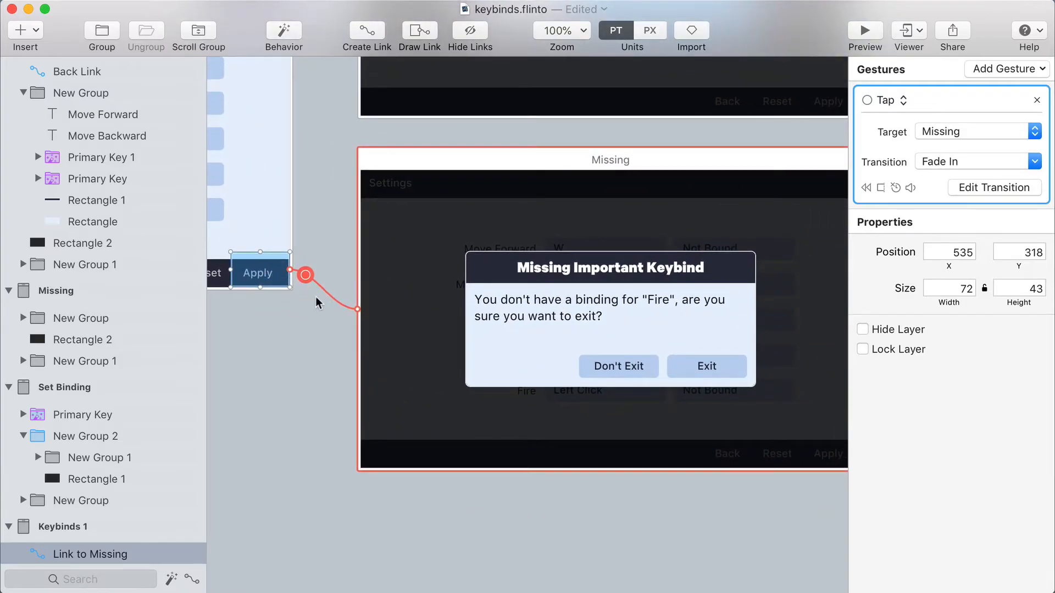
Draw a Tap link area over the "Don't Exit" button on the Missing screen and make it a back link
click(571, 287)
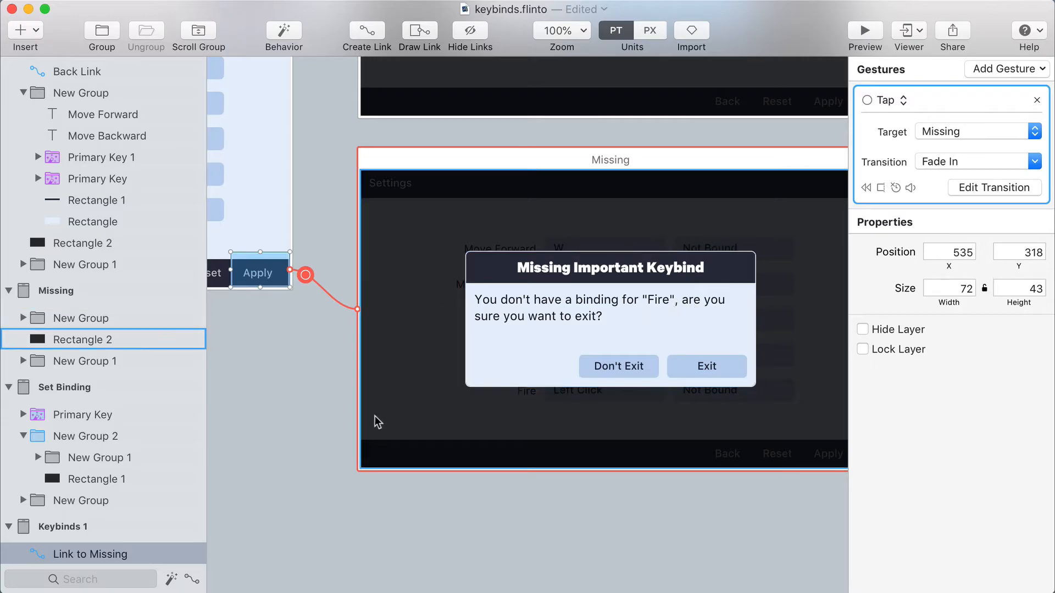
click(314, 400)
mouse_move(585, 358)
mouse_down()
mouse_move(666, 391)
mouse_move(410, 227)
mouse_move(369, 159)
mouse_up()
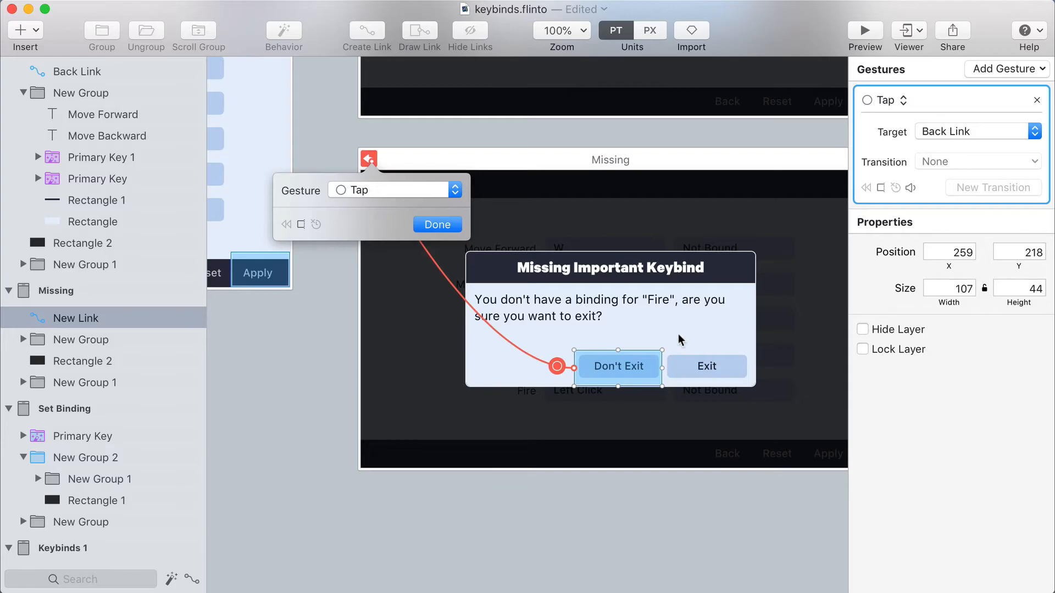
key(Escape)
Draw a Tap link area over the Exit button on the Missing screen and target it to the Keybinds screen
mouse_move(663, 353)
mouse_down()
mouse_move(758, 391)
mouse_move(759, 379)
mouse_move(761, 404)
mouse_up()
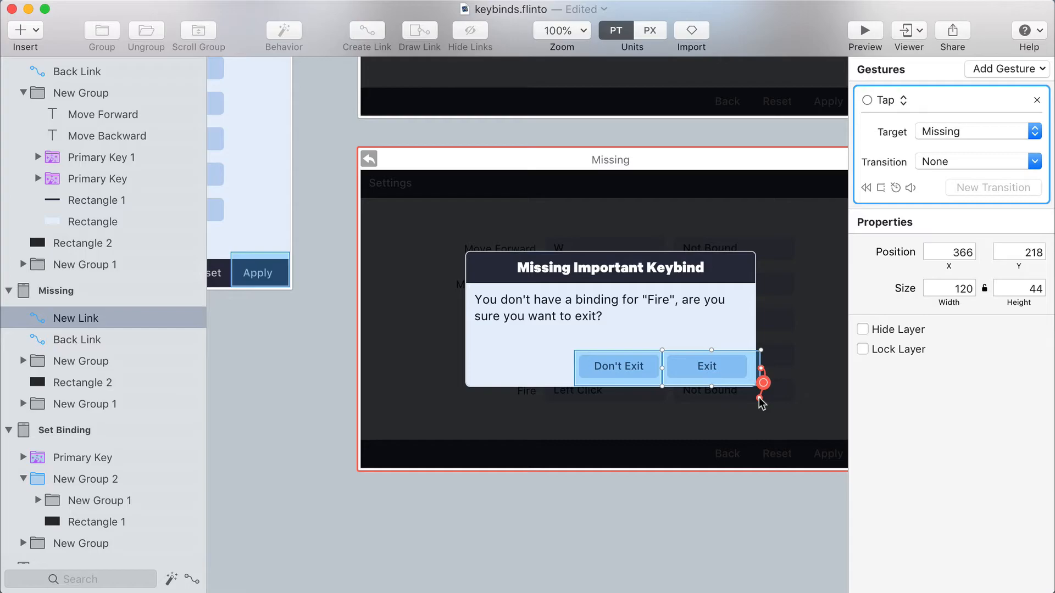
drag(759, 399, 747, 370)
drag(778, 363, 462, 164)
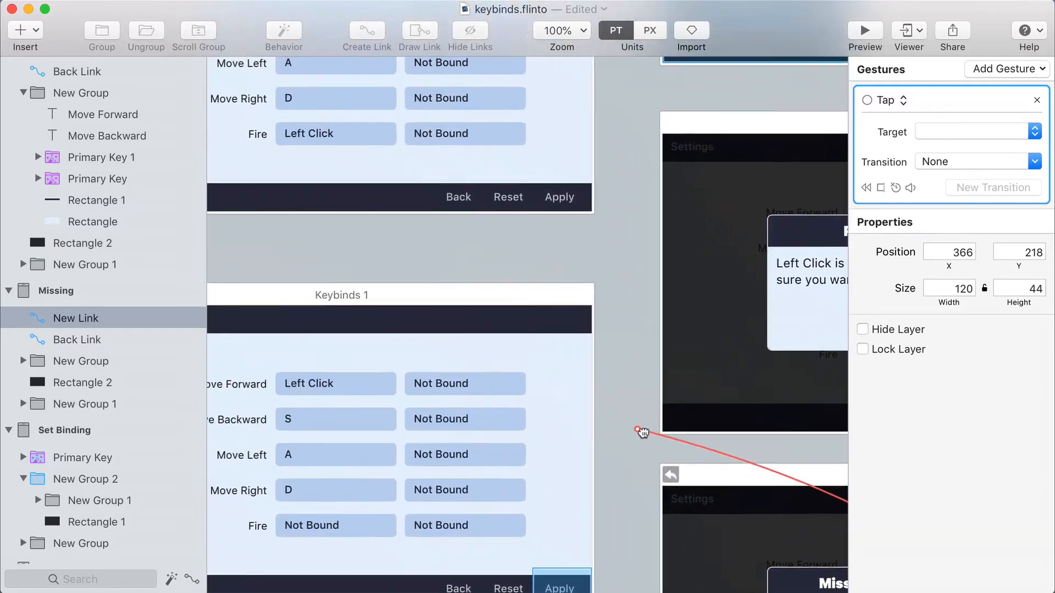
drag(608, 278, 232, 59)
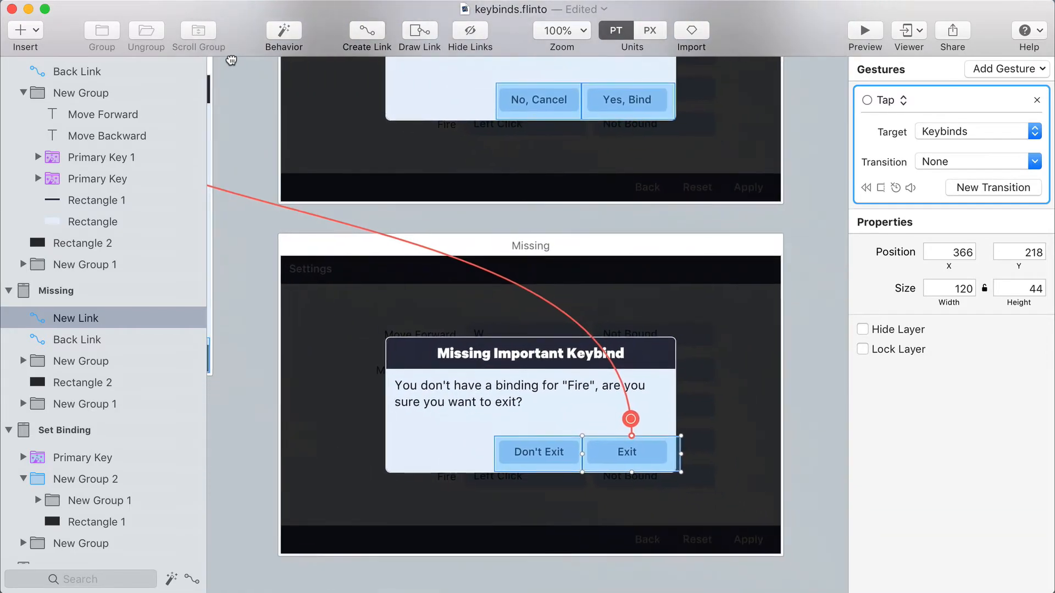
drag(351, 93, 561, 220)
key(super+minus)
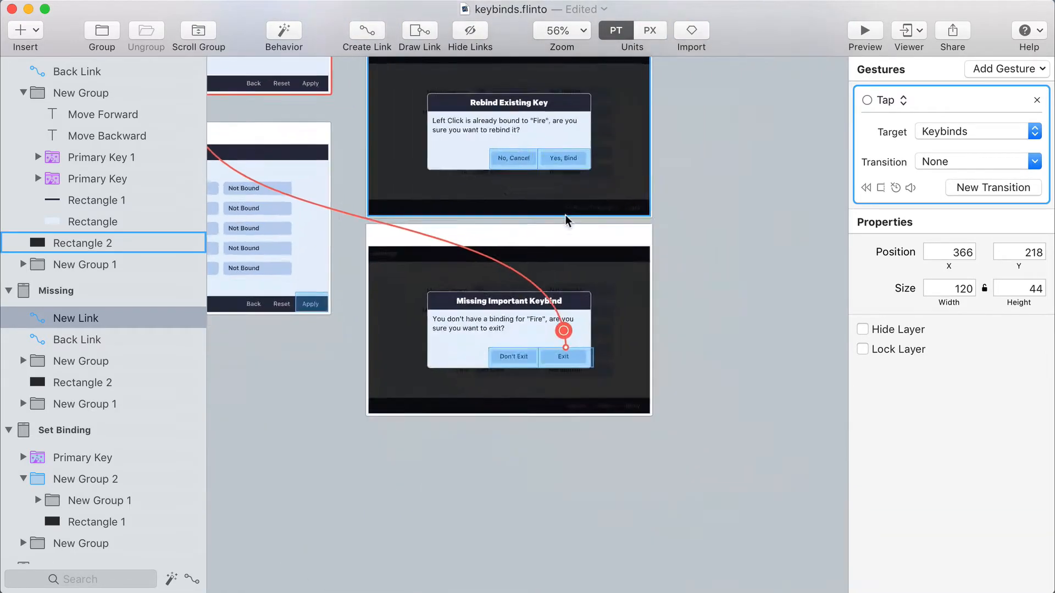
drag(476, 140, 677, 339)
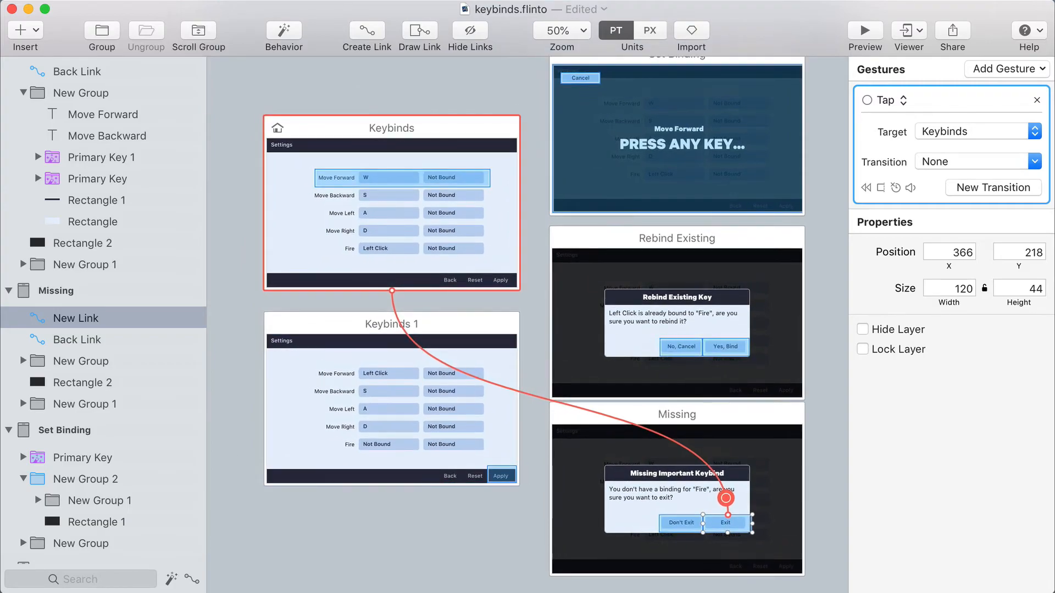
Filter the layer list to linked layers and check the links to Keybinds 1 and Set Binding
click(192, 581)
click(88, 100)
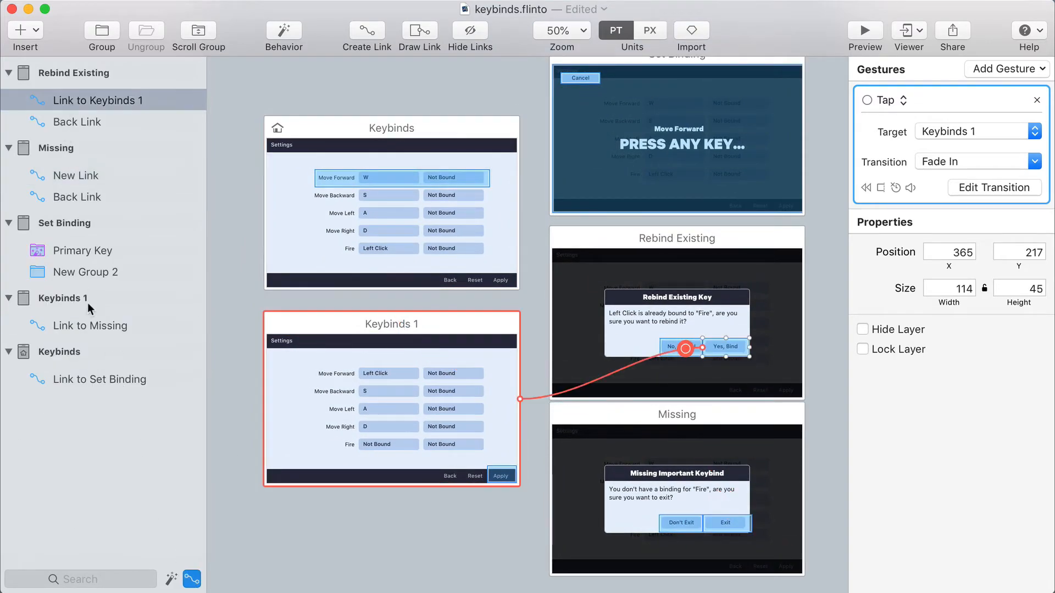
shift+click(78, 381)
mouse_move(617, 236)
mouse_down()
mouse_move(599, 268)
mouse_move(606, 254)
mouse_up()
Preview the prototype and test the Move Forward key prompt, its Cancel button and the "No, Cancel" option of the rebind dialog
click(861, 33)
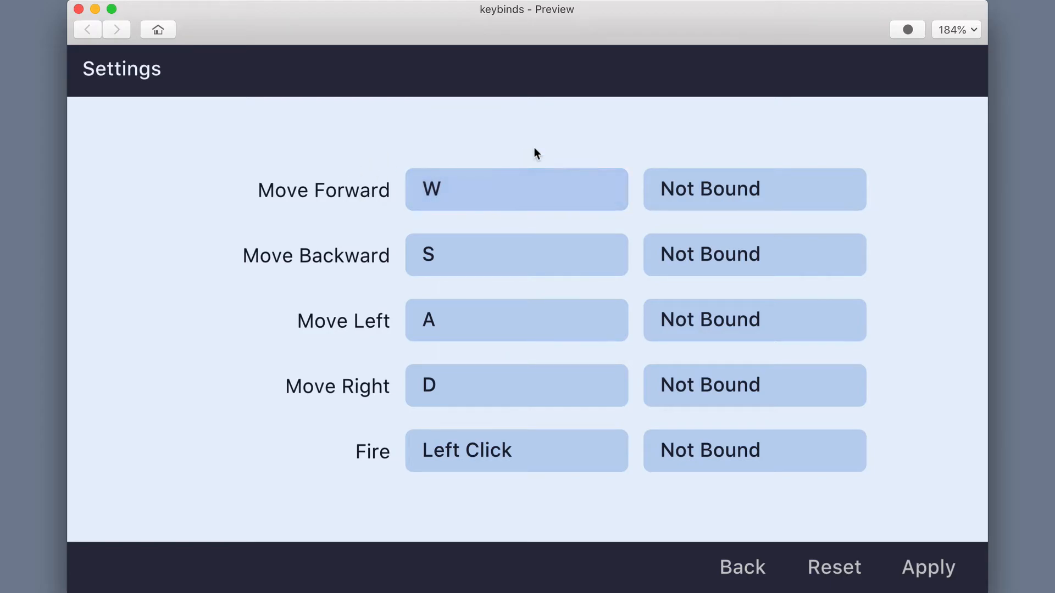
click(516, 187)
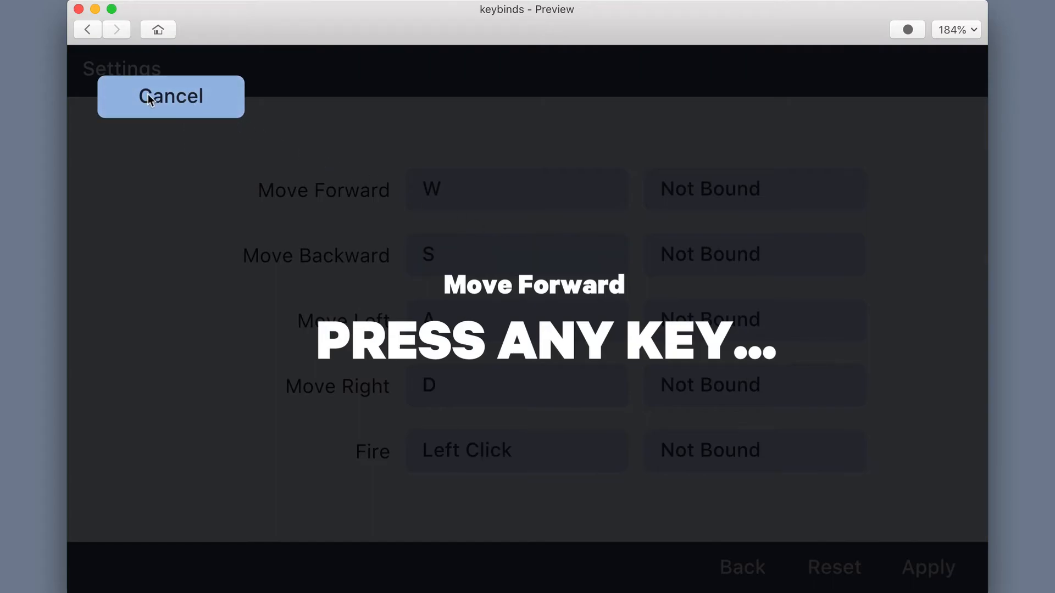
click(166, 96)
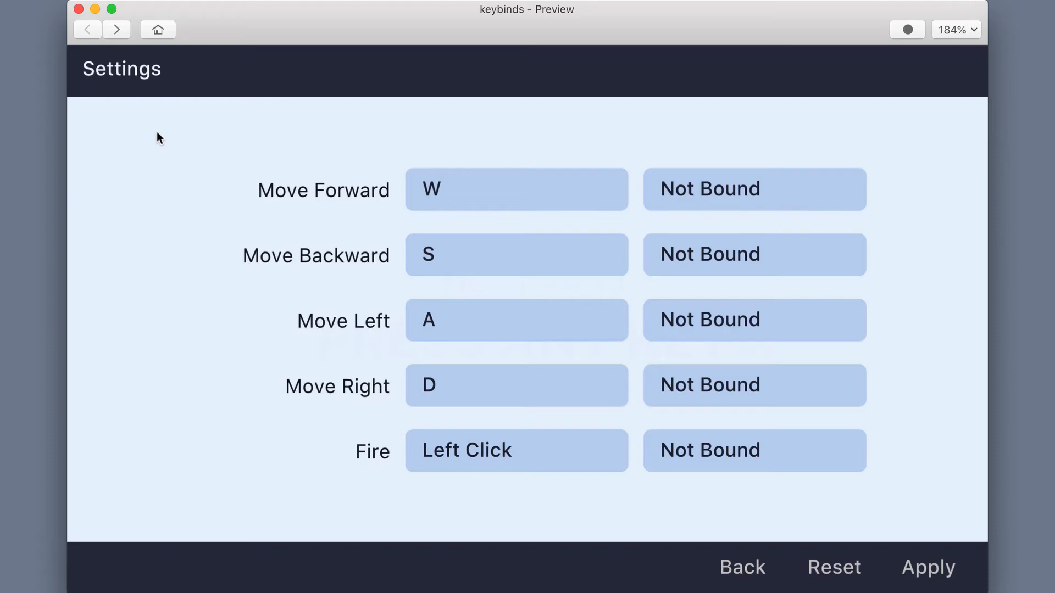
click(480, 189)
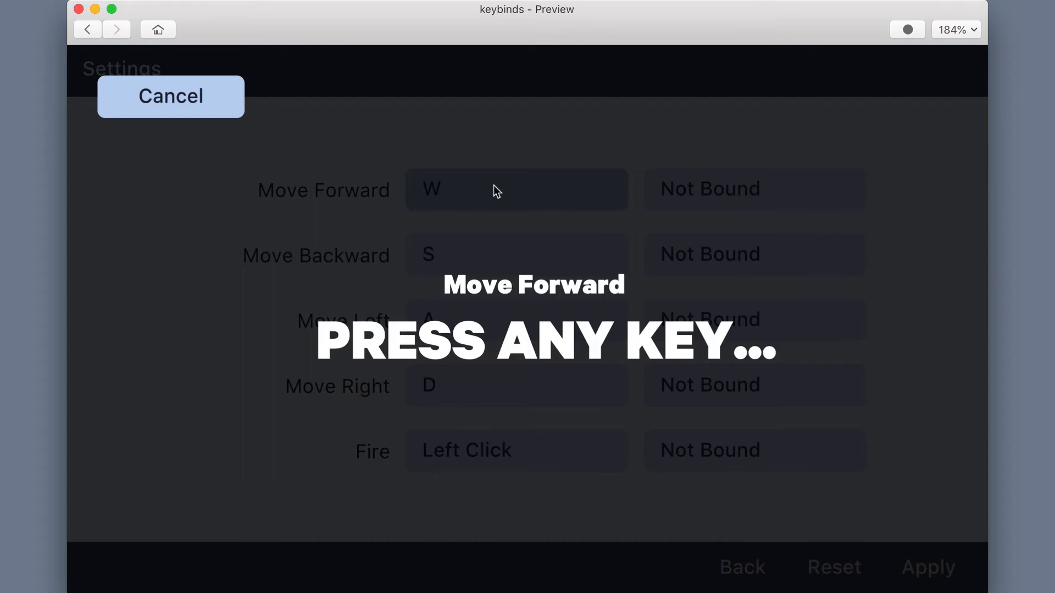
click(492, 185)
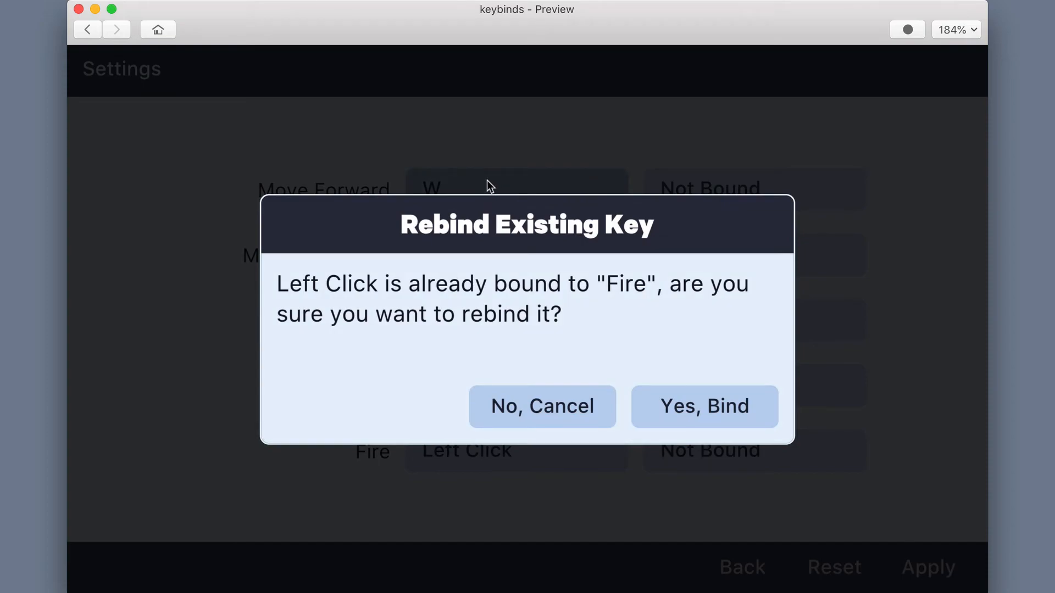
click(513, 411)
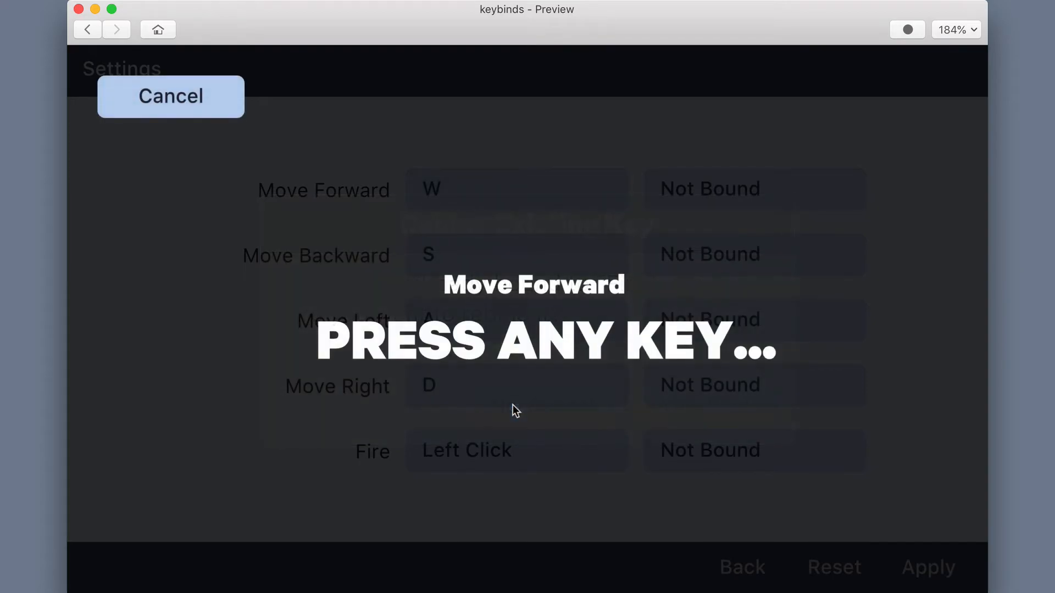
Test the "Yes, Bind", Apply, "Don't Exit" and Exit links in the preview, continuing from the key prompt
click(519, 356)
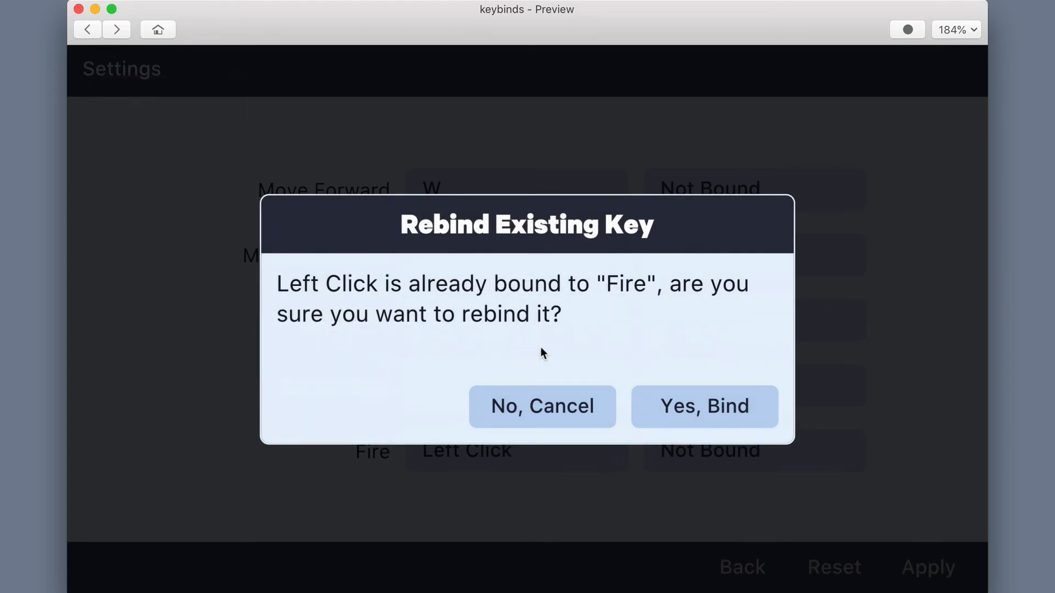
click(679, 407)
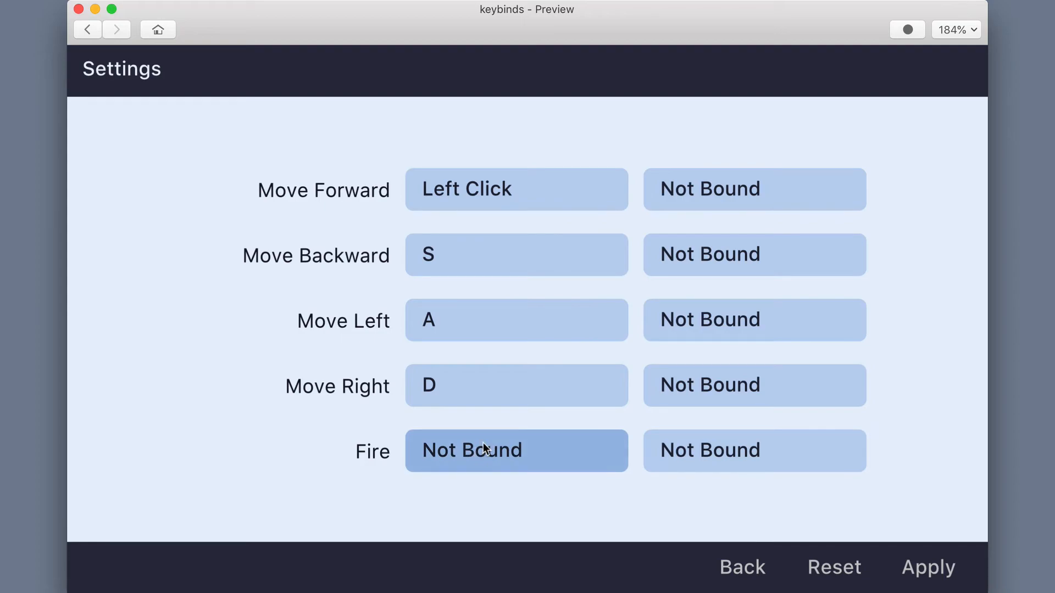
click(921, 568)
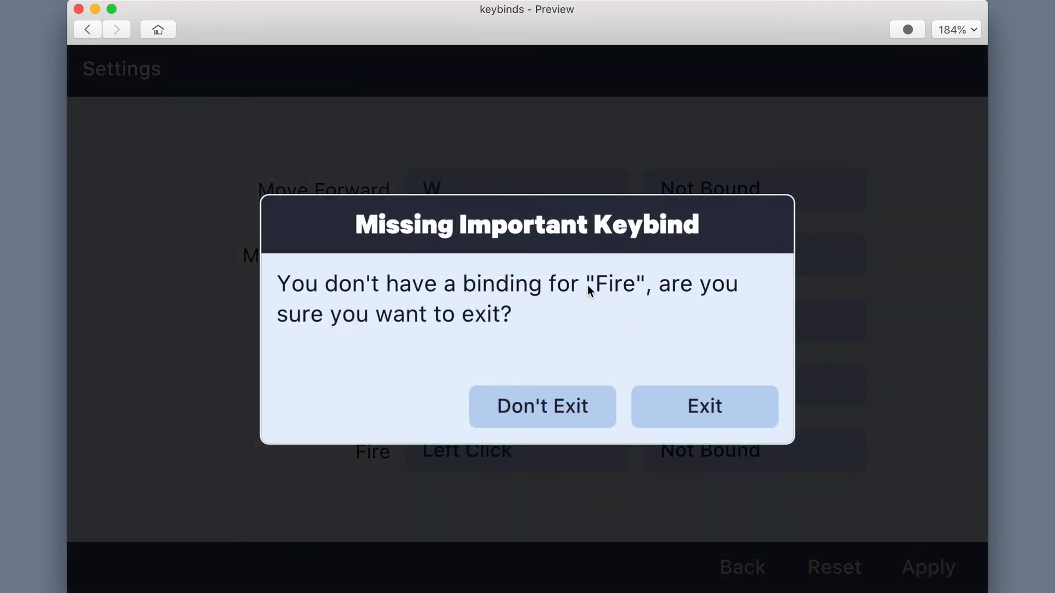
click(533, 402)
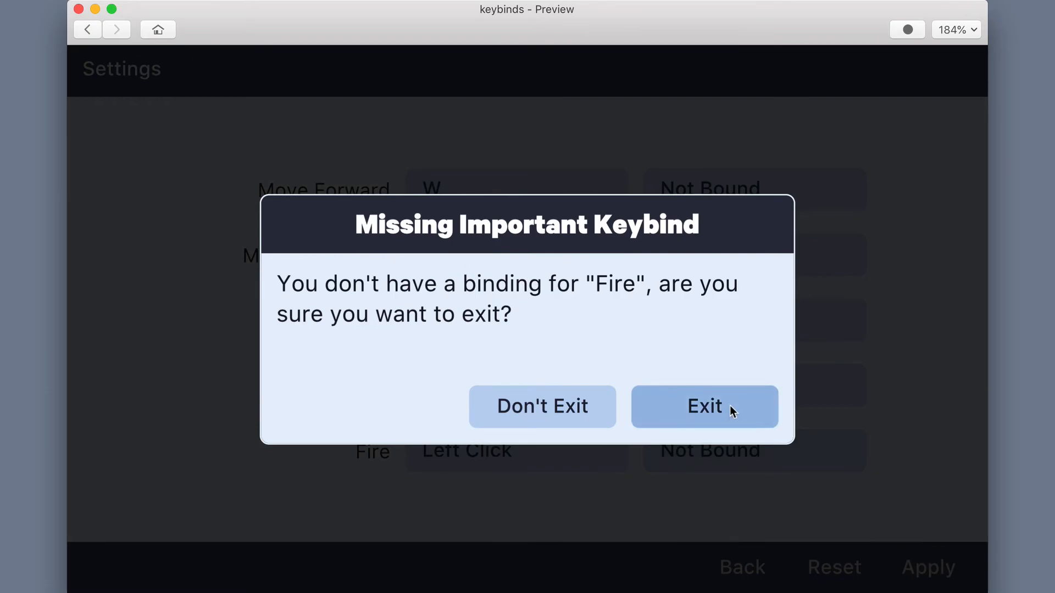
click(727, 406)
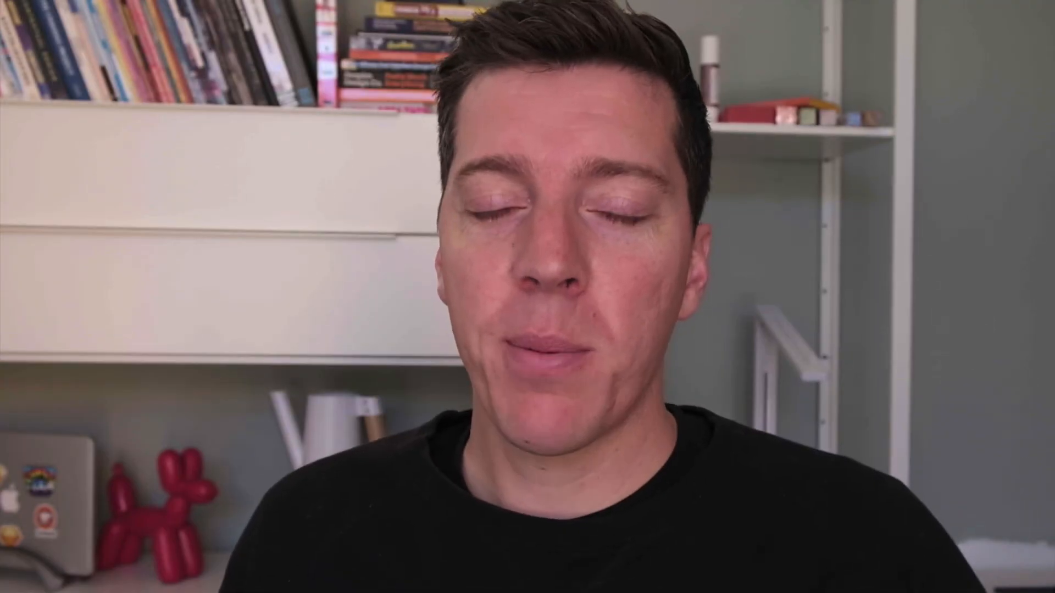